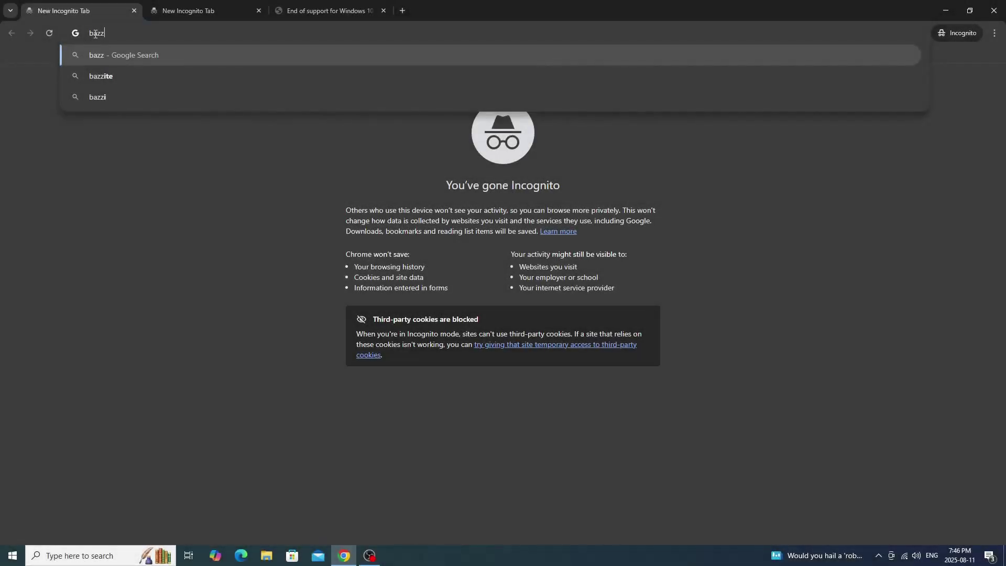
Search Google for 'bazzite' and open the bazzite.gg homepage
{"action": "type", "text": "ite"}
{"action": "key", "text": "Return"}
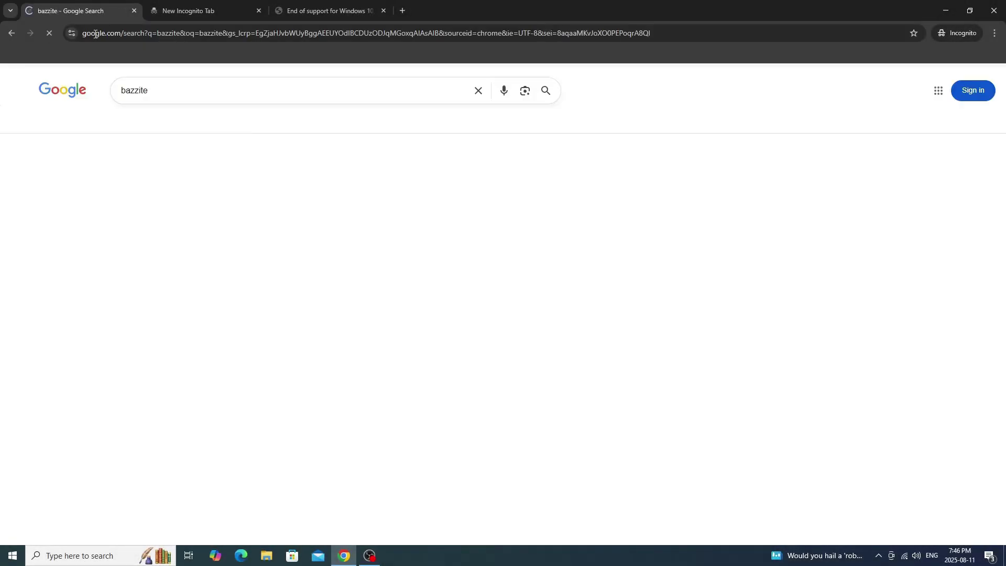
{"action": "left_click", "coordinate": [181, 179]}
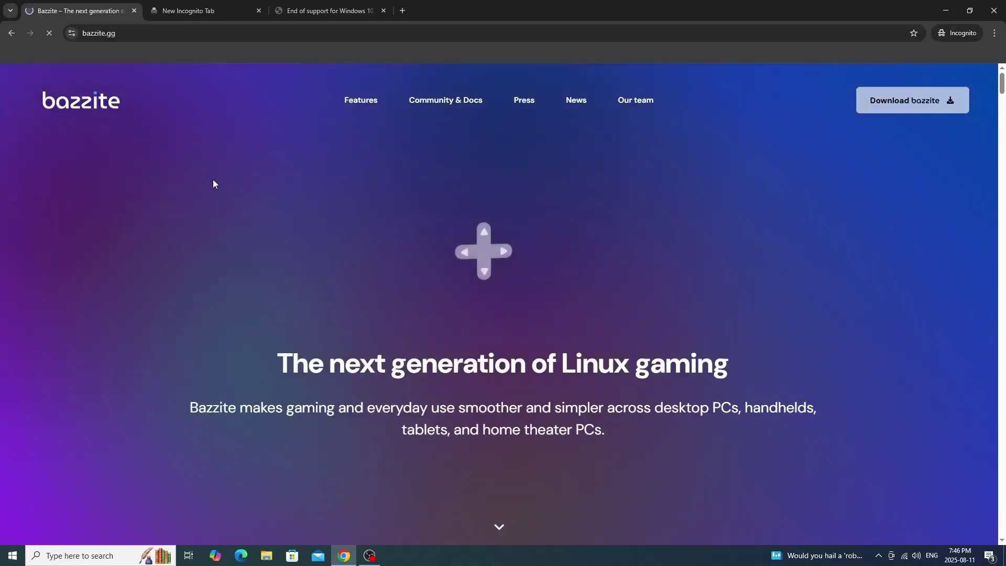
Jump to the Download bazzite section and open the hardware type list
{"action": "left_click", "coordinate": [921, 104]}
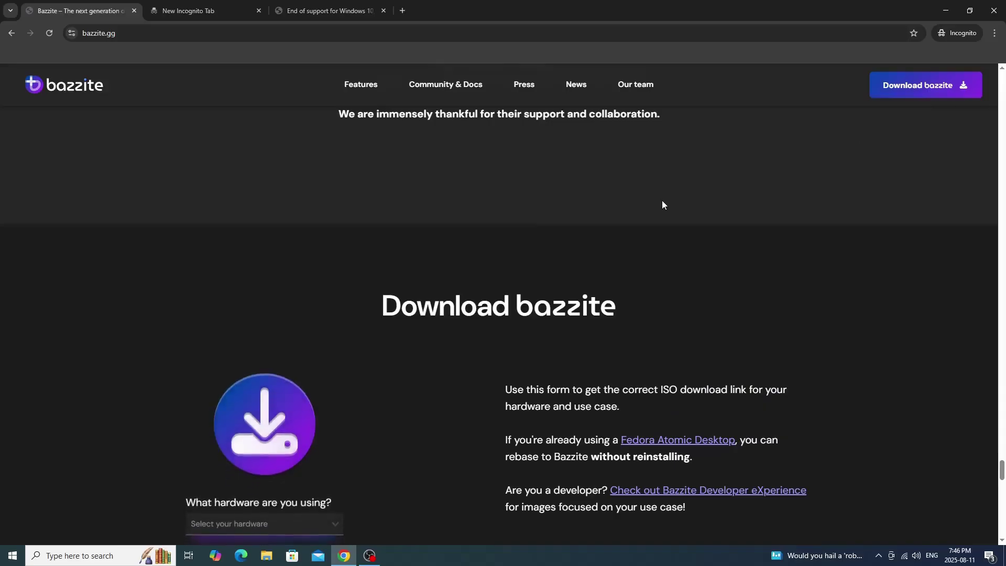
{"action": "scroll", "coordinate": [342, 317], "scroll_direction": "down", "scroll_amount": 5}
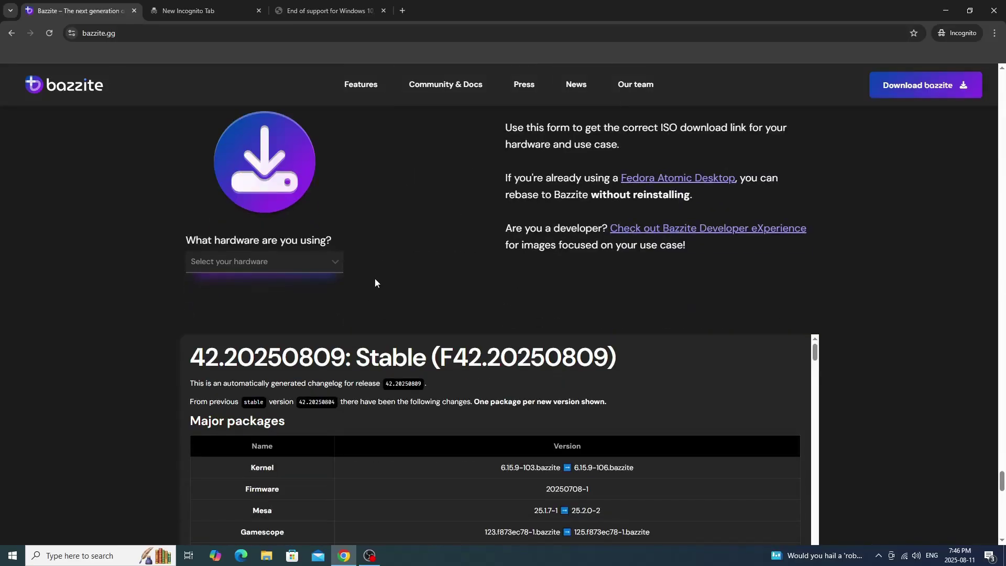
{"action": "left_click", "coordinate": [336, 261]}
Choose Desktop as the hardware and AMD (RX 4xx+ | AI) as the GPU vendor
{"action": "scroll", "coordinate": [365, 298], "scroll_direction": "down", "scroll_amount": 1}
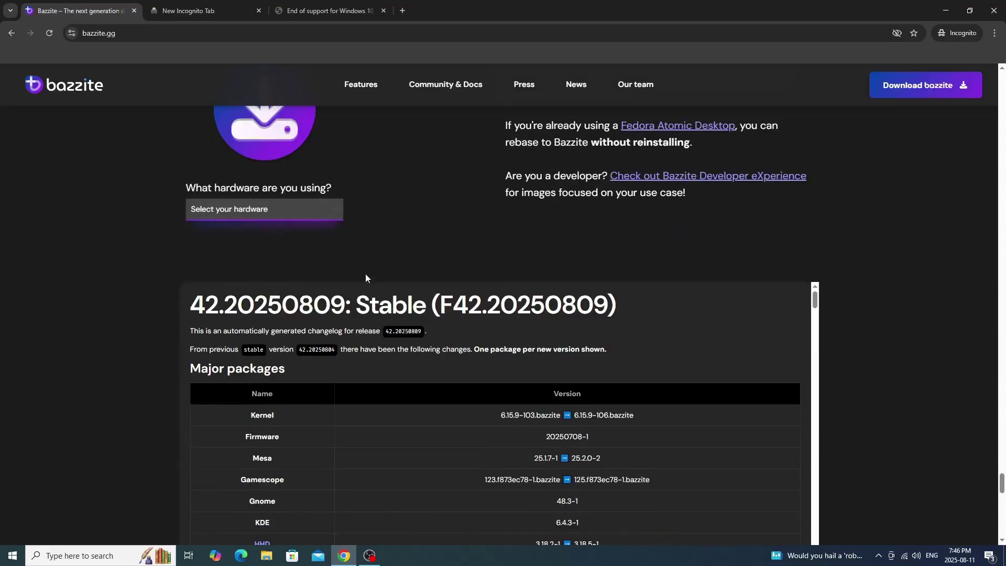
{"action": "left_click", "coordinate": [332, 208]}
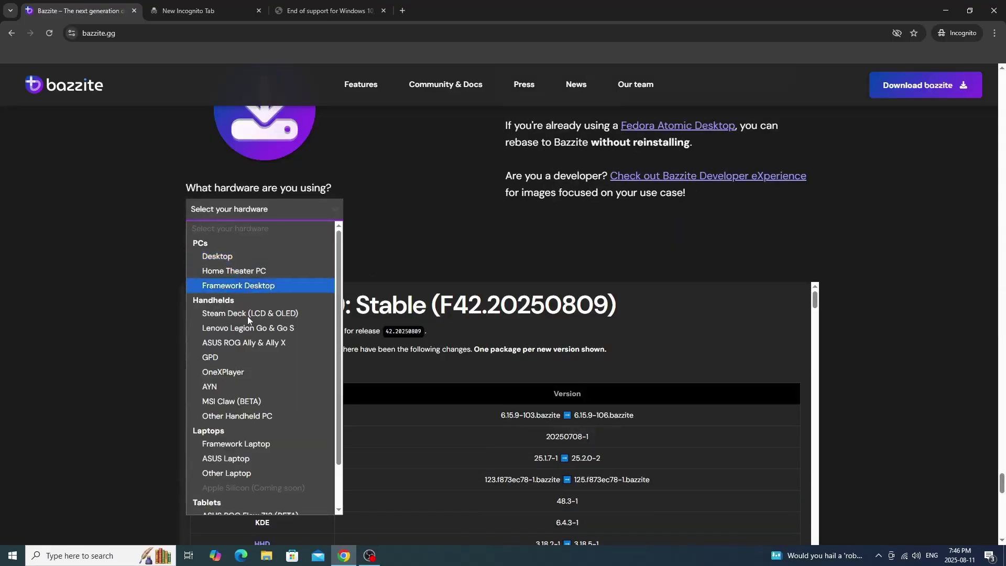
{"action": "scroll", "coordinate": [254, 346], "scroll_direction": "down", "scroll_amount": 1}
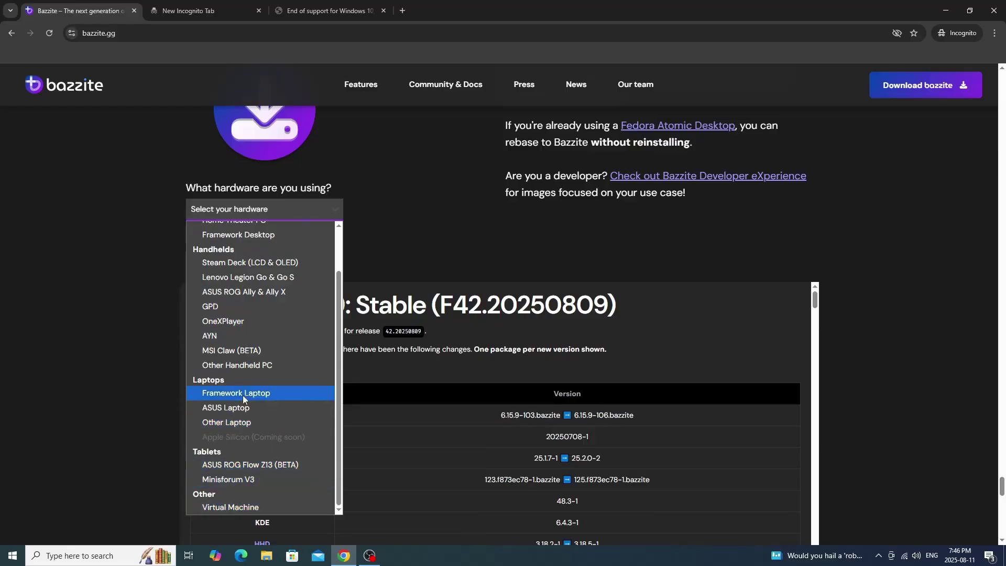
{"action": "scroll", "coordinate": [250, 366], "scroll_direction": "up", "scroll_amount": 1}
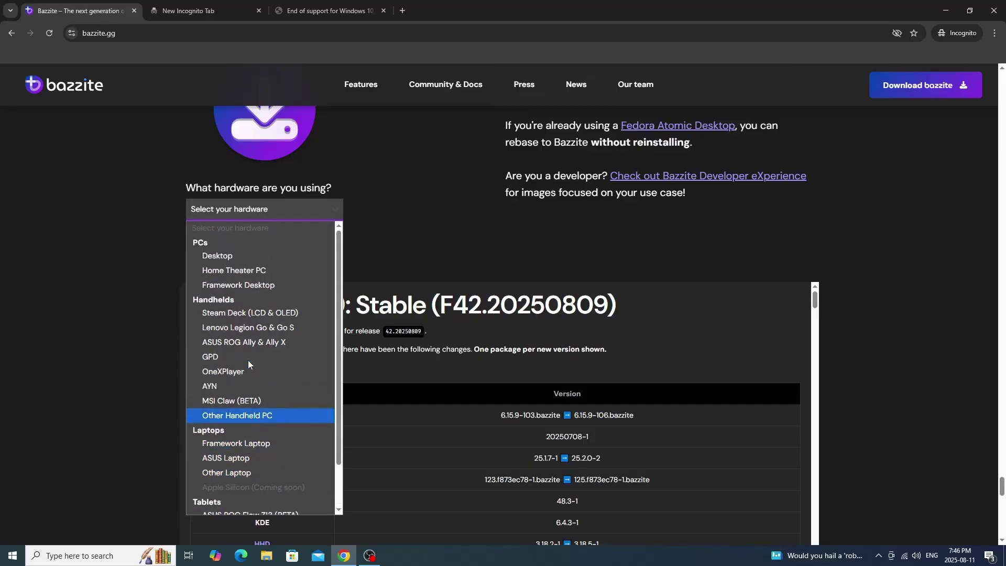
{"action": "left_click", "coordinate": [234, 256]}
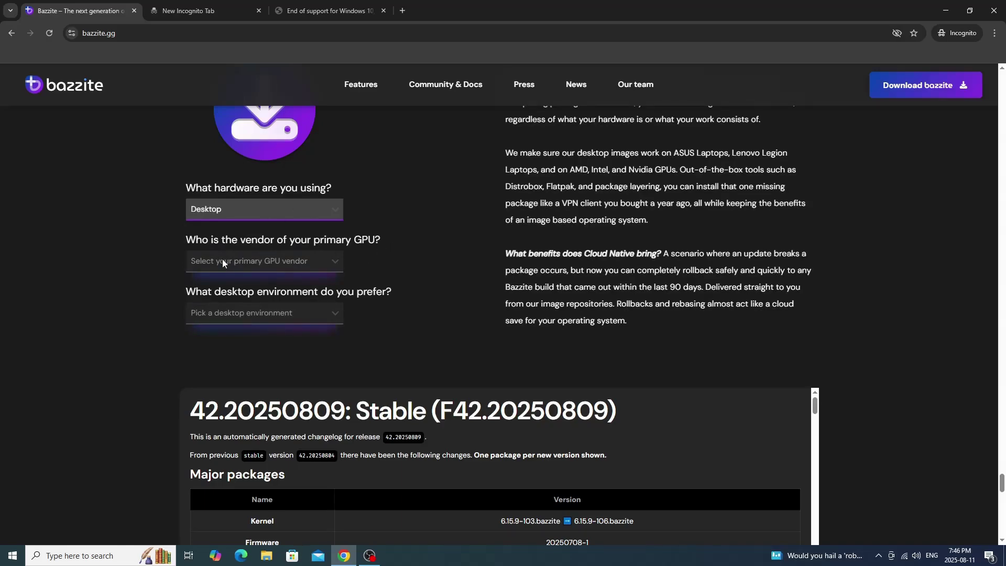
{"action": "left_click", "coordinate": [337, 263]}
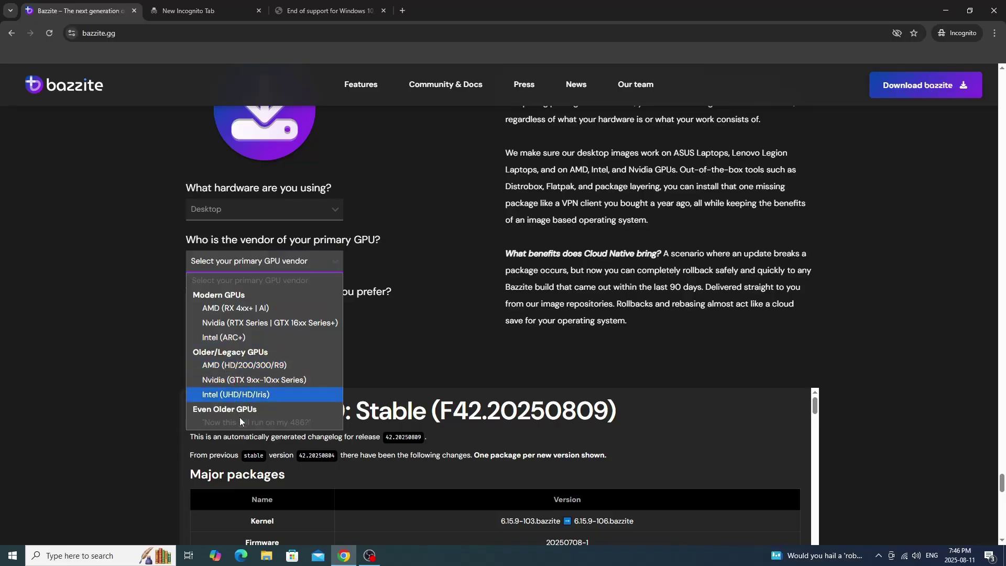
{"action": "left_click", "coordinate": [232, 309]}
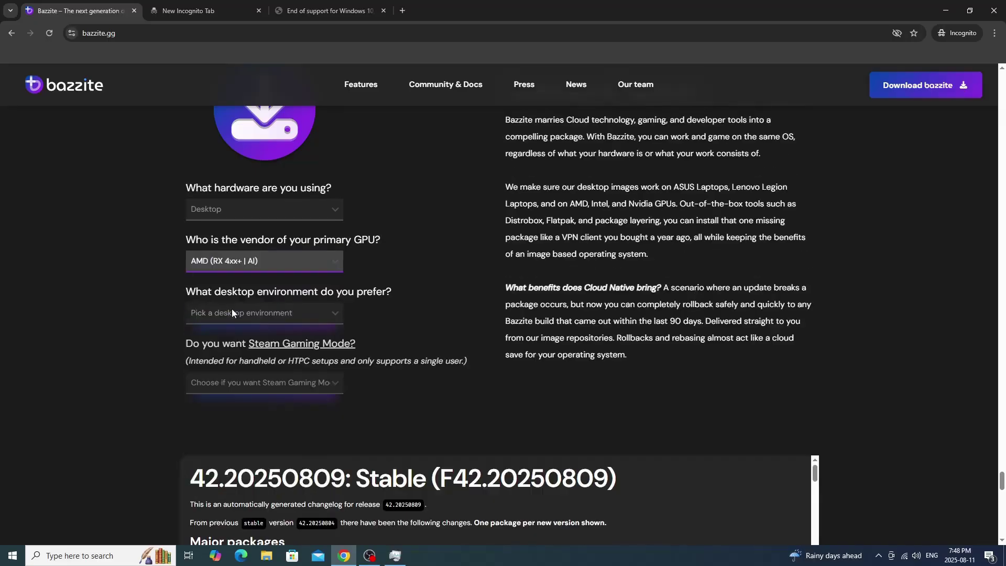
Pick KDE (Like SteamOS's Desktop) with a traditional desktop experience, then start the stable ISO download
{"action": "left_click", "coordinate": [319, 310]}
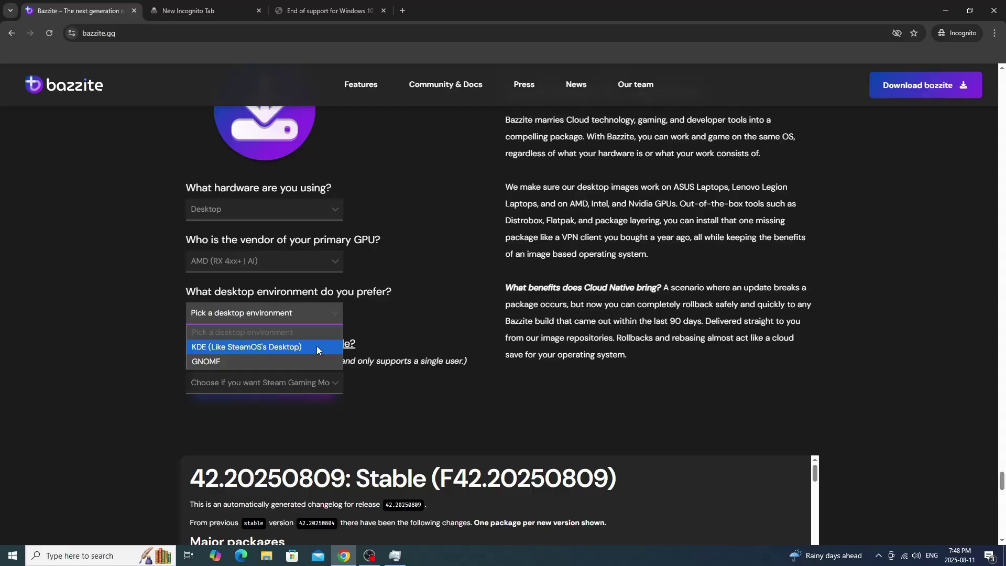
{"action": "left_click", "coordinate": [228, 347]}
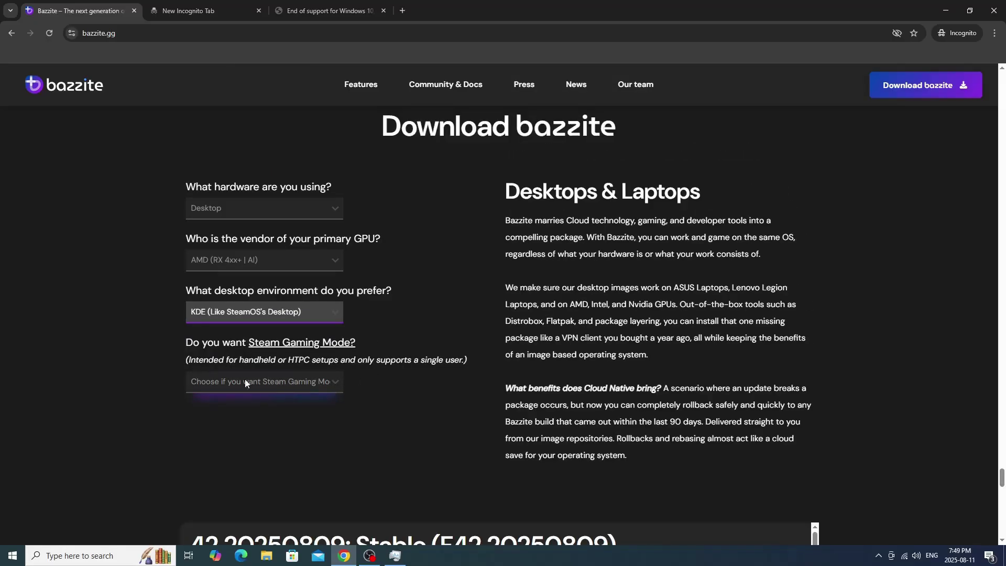
{"action": "left_click", "coordinate": [248, 383]}
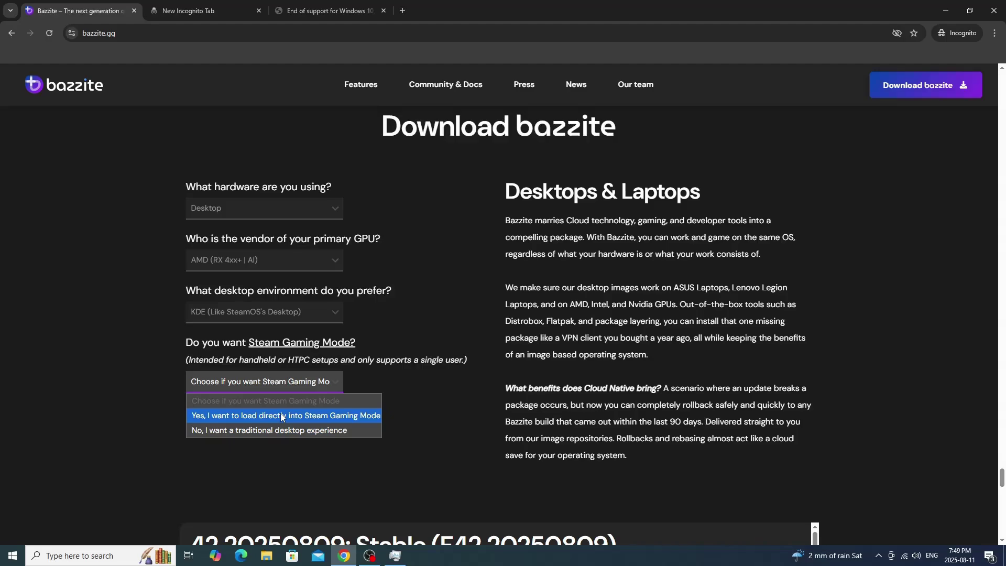
{"action": "left_click", "coordinate": [203, 429]}
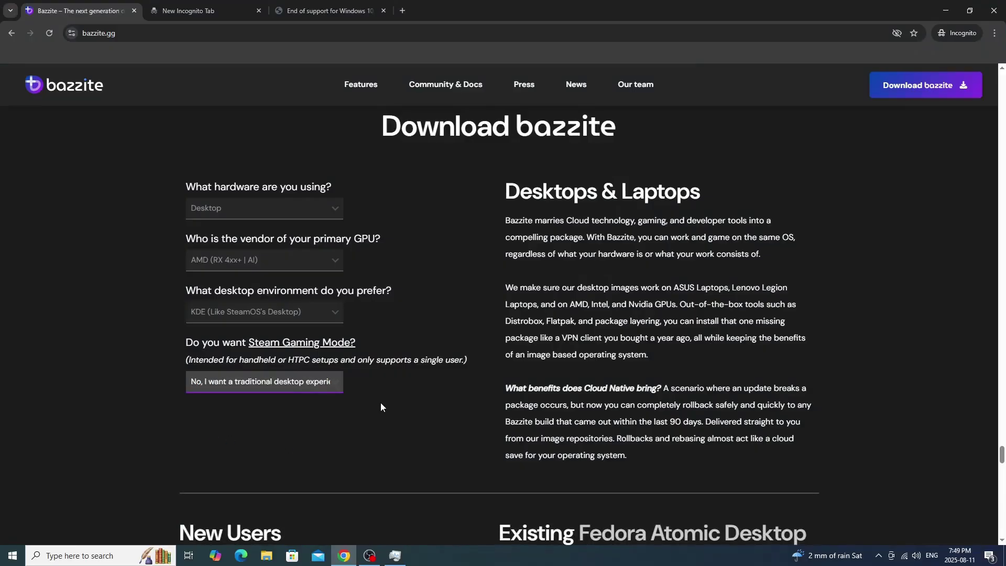
{"action": "scroll", "coordinate": [379, 407], "scroll_direction": "down", "scroll_amount": 4}
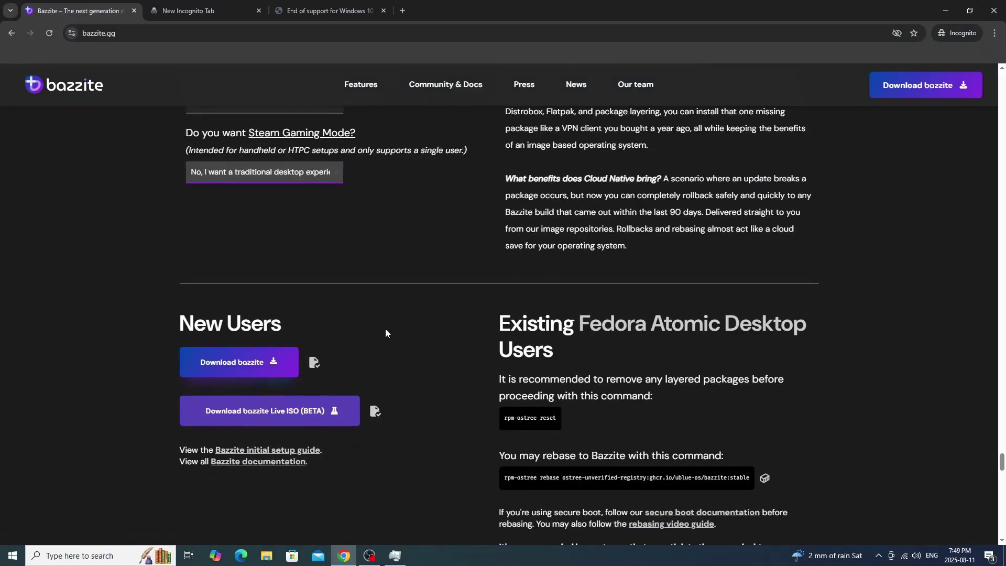
{"action": "left_click", "coordinate": [233, 368]}
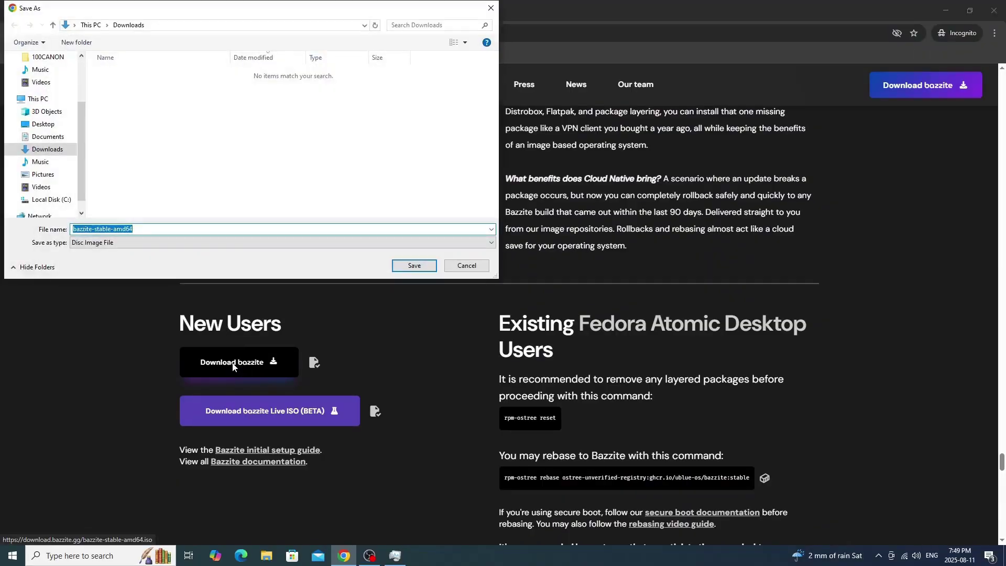
Save the Bazzite ISO to Downloads, then search 'rufus' and open rufus.ie
{"action": "left_click", "coordinate": [414, 266]}
{"action": "left_click", "coordinate": [199, 11]}
{"action": "type", "text": "ru"}
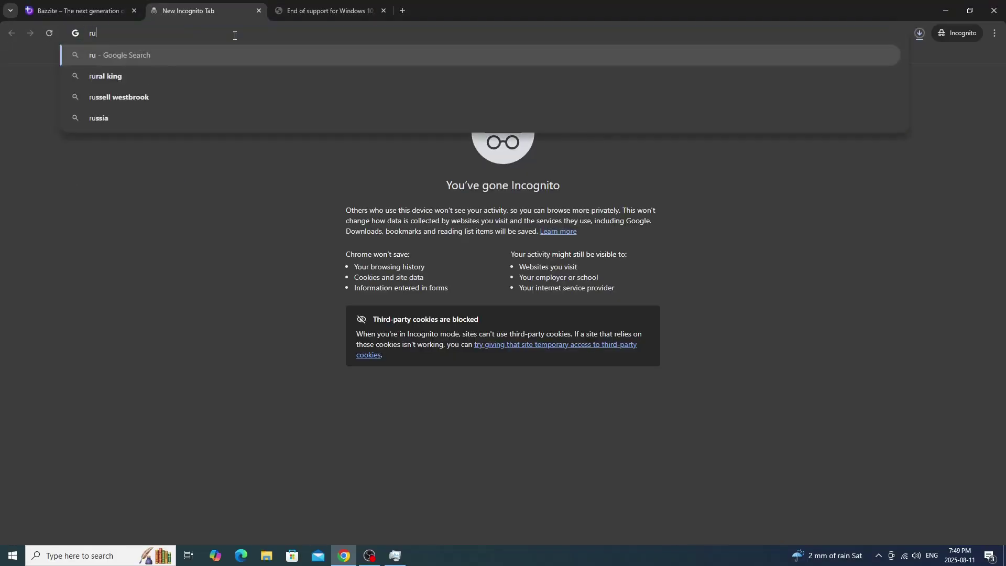
{"action": "type", "text": "fus"}
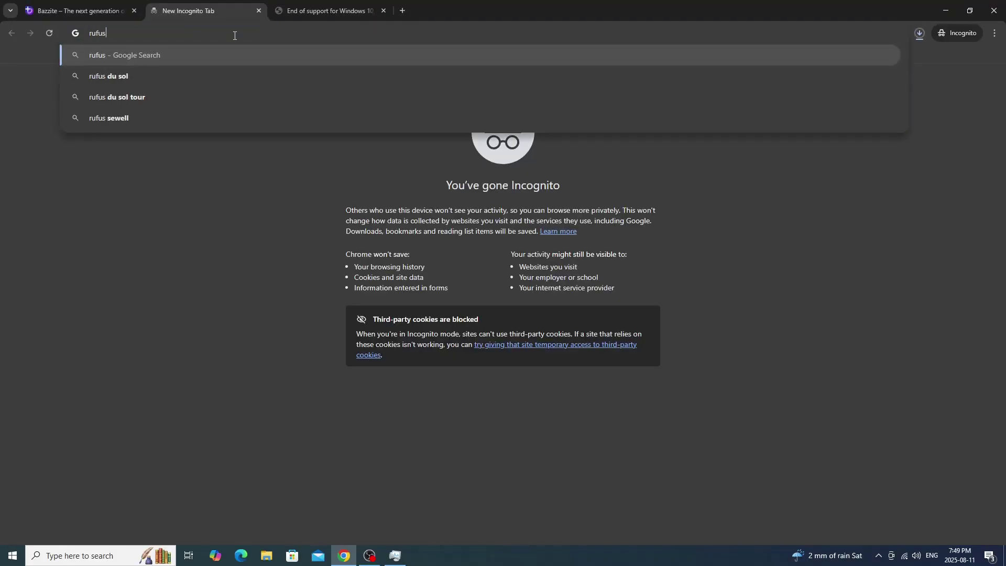
{"action": "key", "text": "Return"}
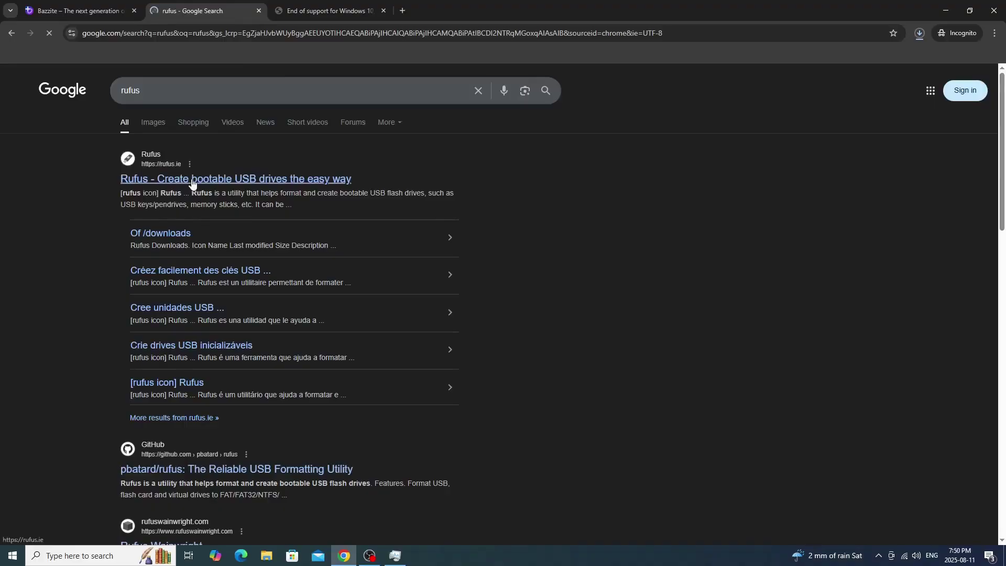
{"action": "left_click", "coordinate": [192, 180]}
Download rufus-4.9.exe past the full-page ad and save it to Downloads
{"action": "scroll", "coordinate": [338, 307], "scroll_direction": "down", "scroll_amount": 2}
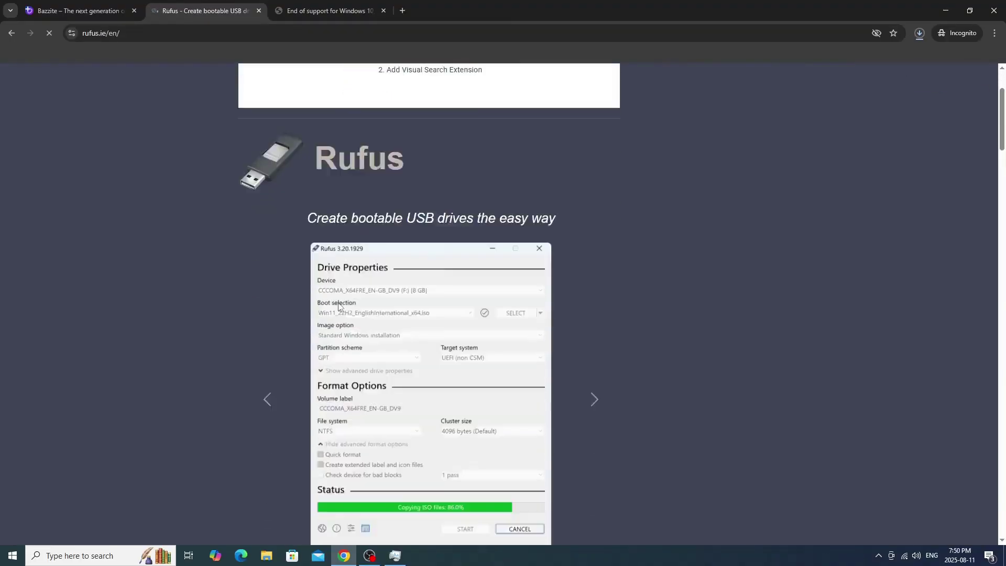
{"action": "scroll", "coordinate": [341, 309], "scroll_direction": "down", "scroll_amount": 10}
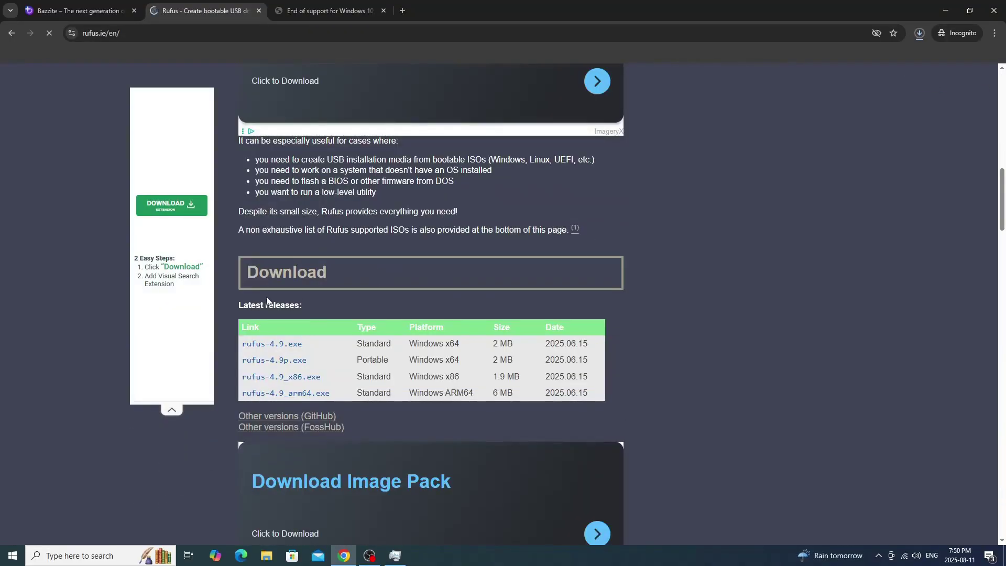
{"action": "left_click", "coordinate": [271, 346]}
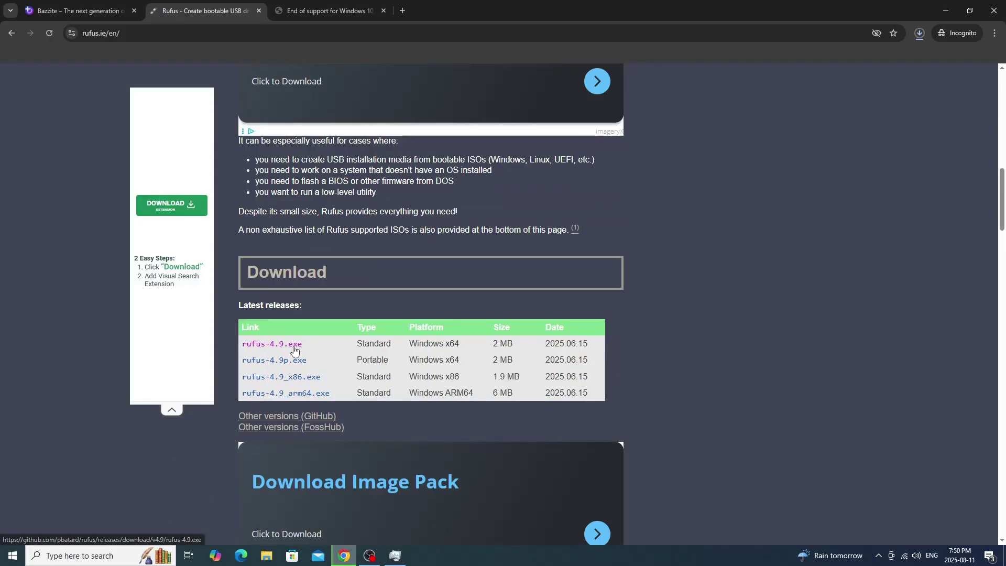
{"action": "left_click", "coordinate": [287, 349]}
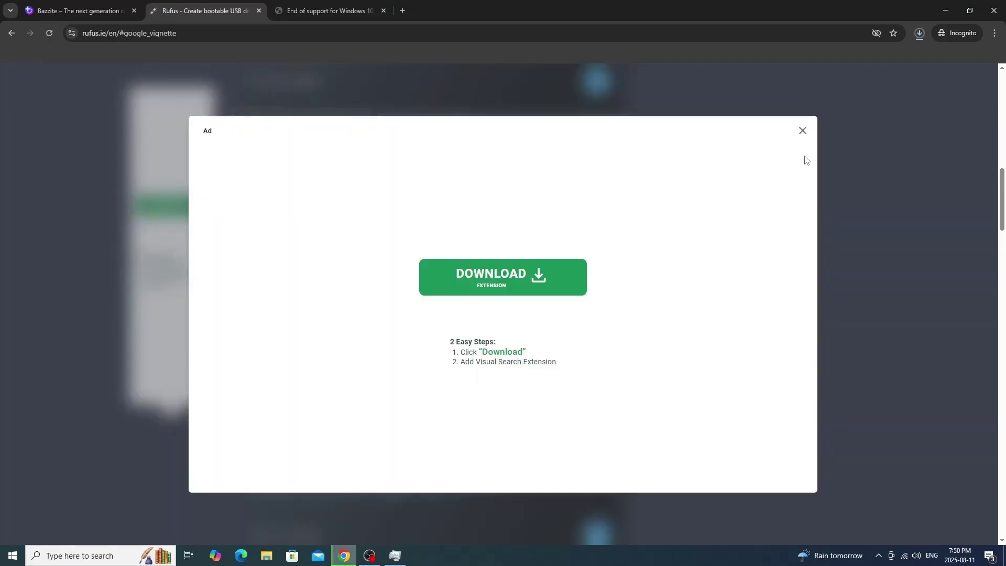
{"action": "left_click", "coordinate": [803, 132]}
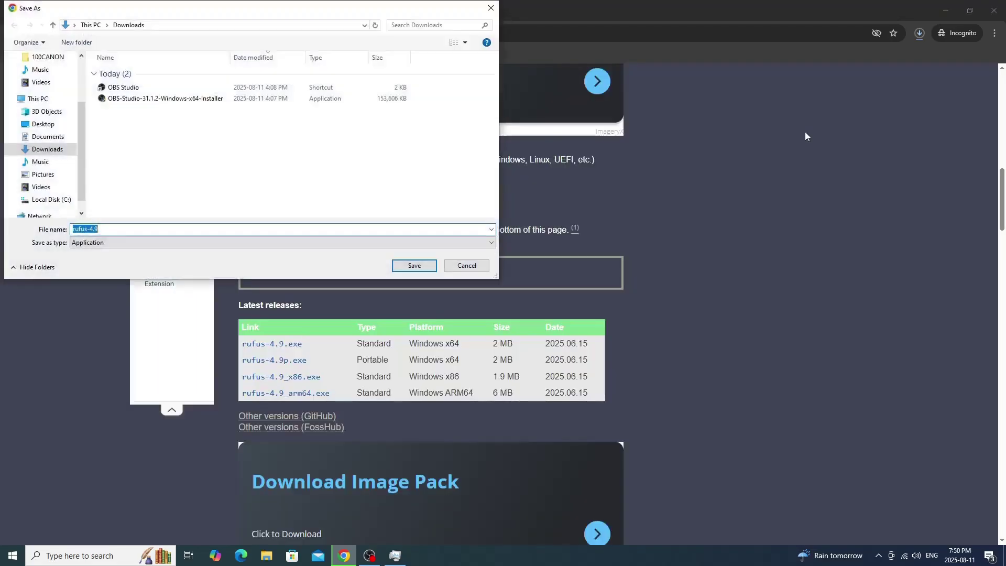
{"action": "left_click", "coordinate": [415, 265]}
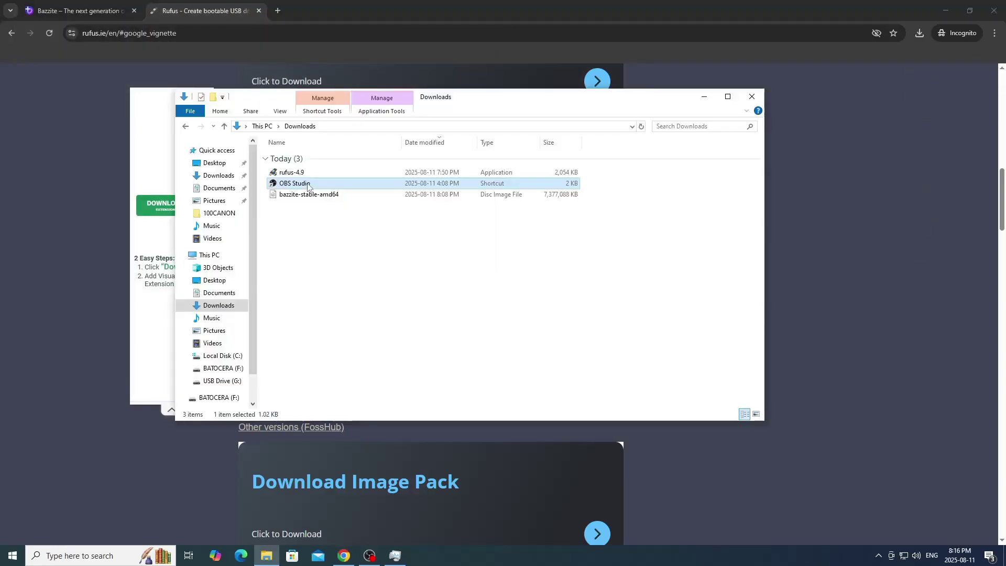
Launch Rufus with online update checks, target the 32 GB USB drive with Disk or ISO image boot type
{"action": "double_click", "coordinate": [296, 173]}
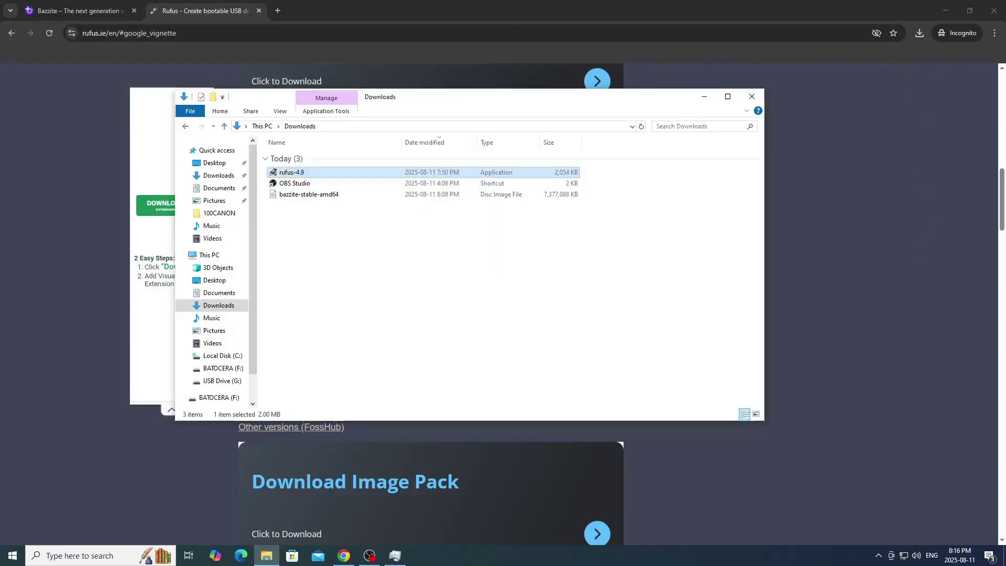
{"action": "left_click", "coordinate": [540, 288]}
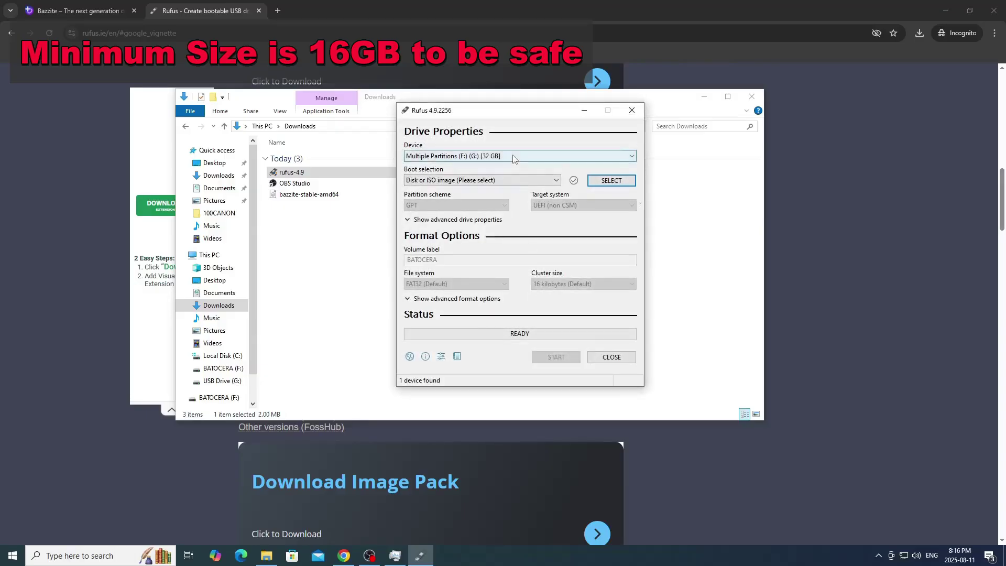
{"action": "left_click", "coordinate": [513, 156]}
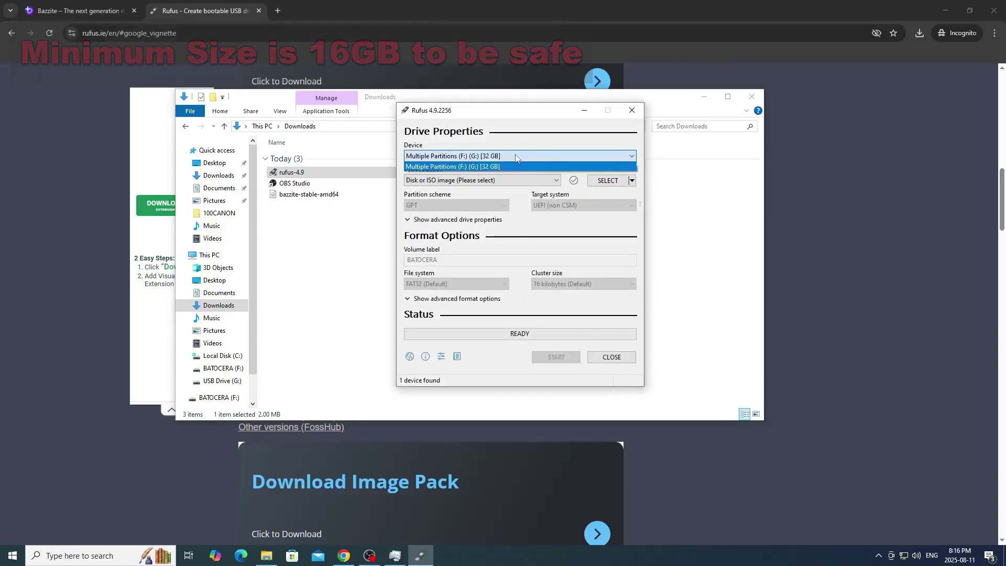
{"action": "left_click", "coordinate": [466, 166]}
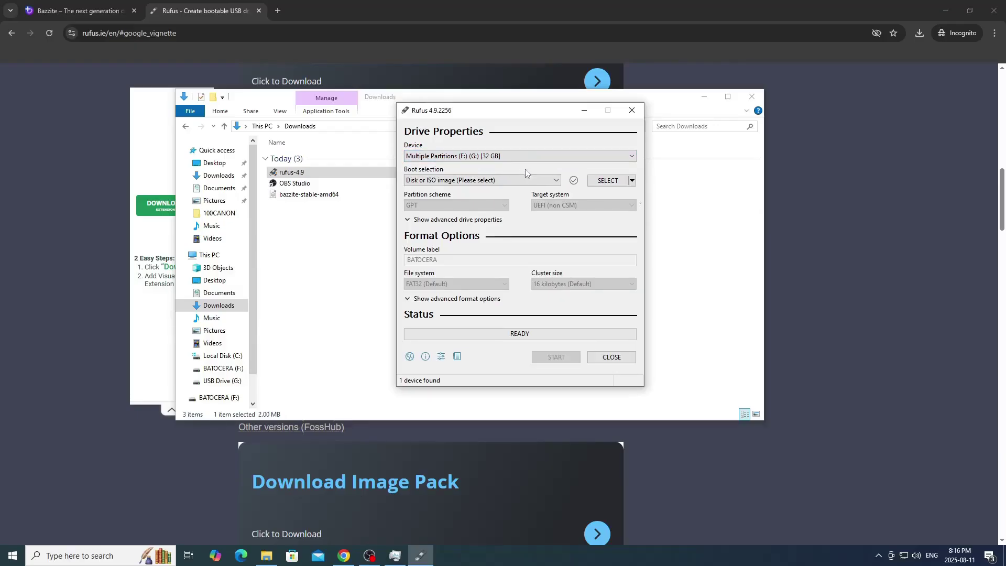
{"action": "left_click", "coordinate": [516, 180]}
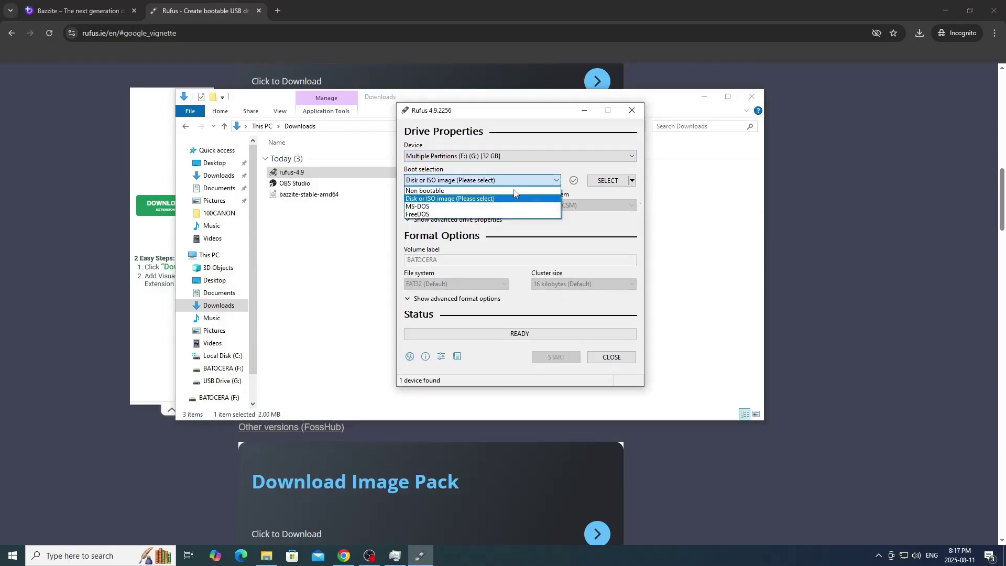
{"action": "left_click", "coordinate": [452, 201]}
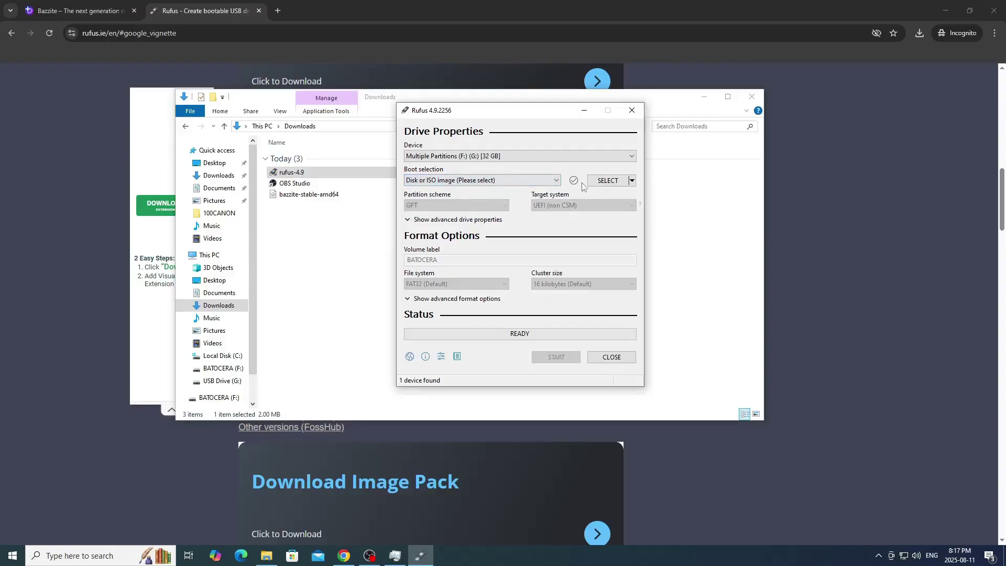
Select bazzite-stable-amd64.iso, keep MBR, write it to the USB and close Rufus
{"action": "left_click", "coordinate": [616, 182]}
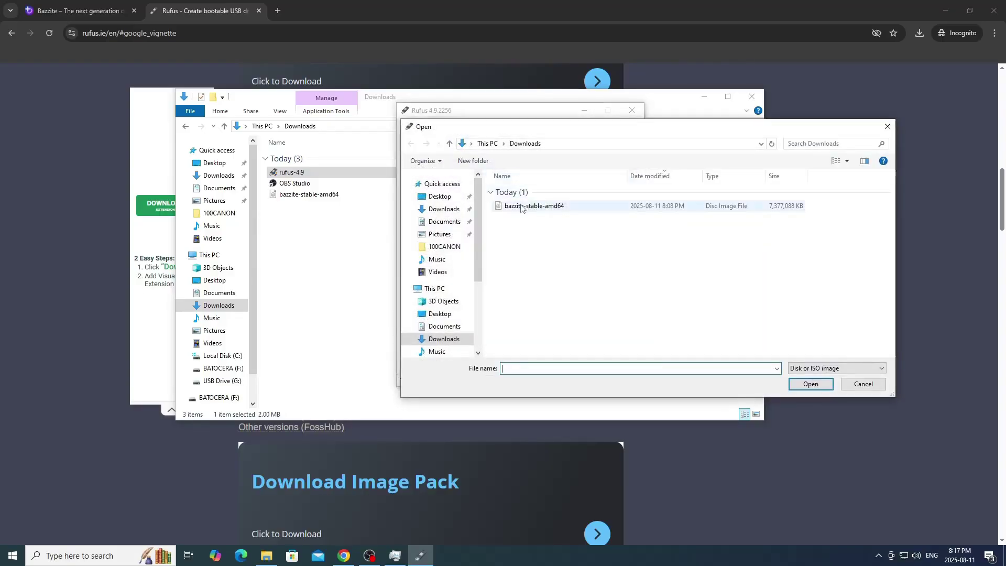
{"action": "left_click", "coordinate": [519, 207]}
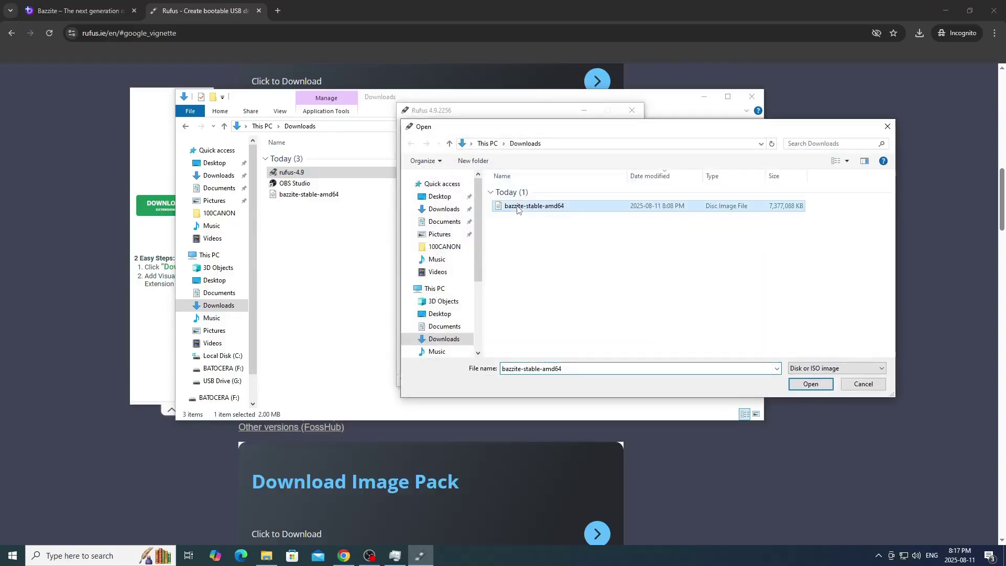
{"action": "left_click", "coordinate": [809, 384]}
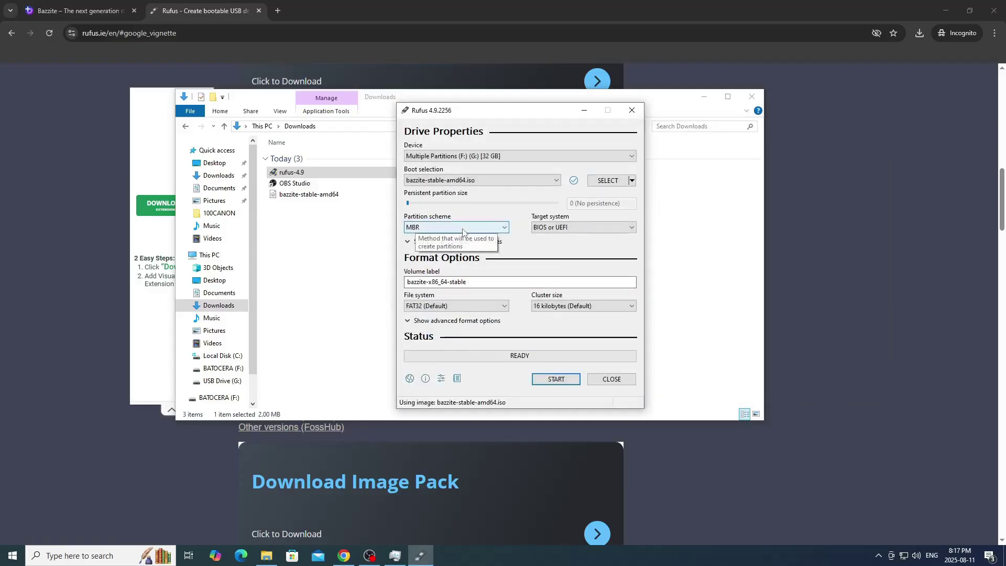
{"action": "left_click", "coordinate": [423, 228]}
{"action": "left_click", "coordinate": [422, 239]}
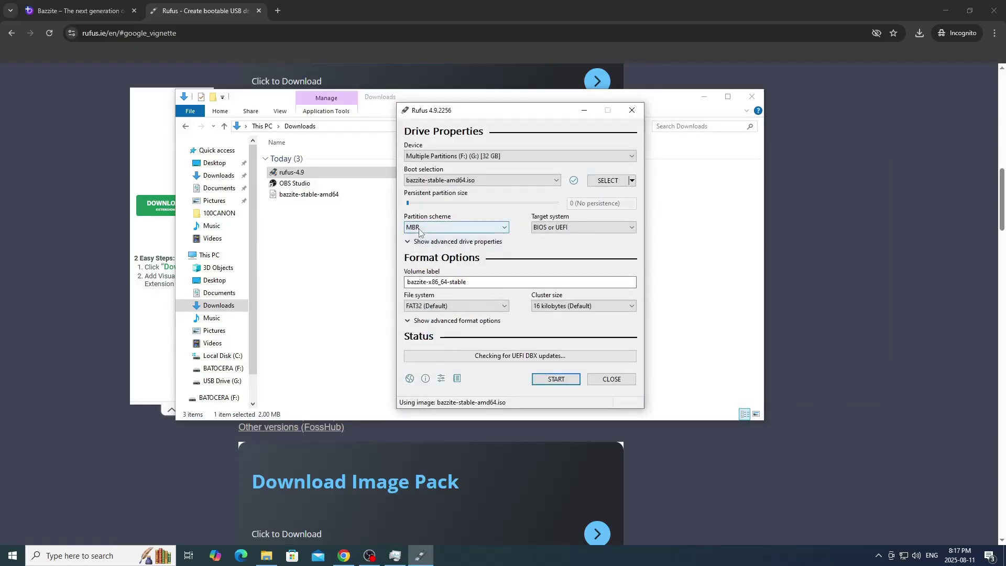
{"action": "left_click", "coordinate": [556, 379]}
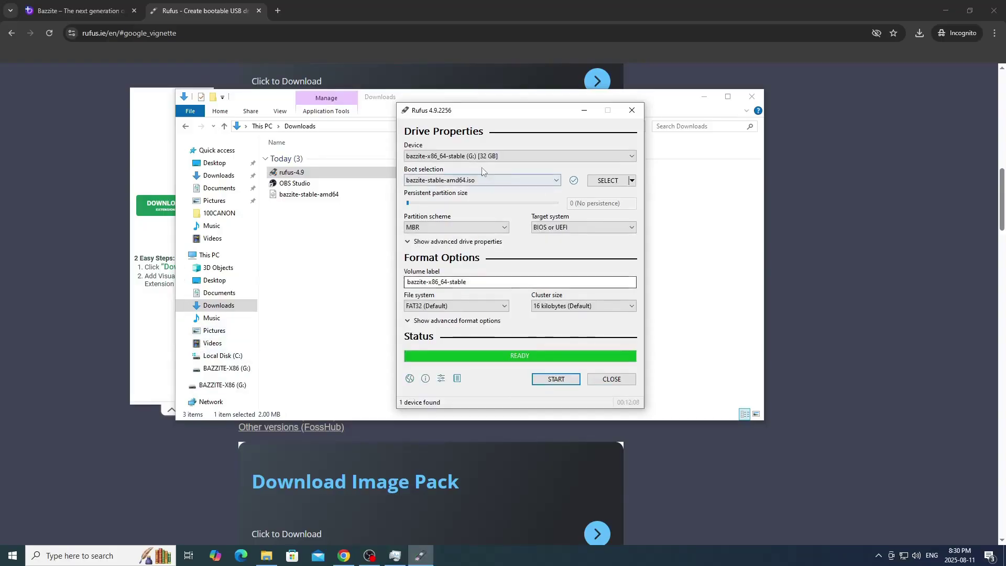
{"action": "left_click", "coordinate": [613, 381]}
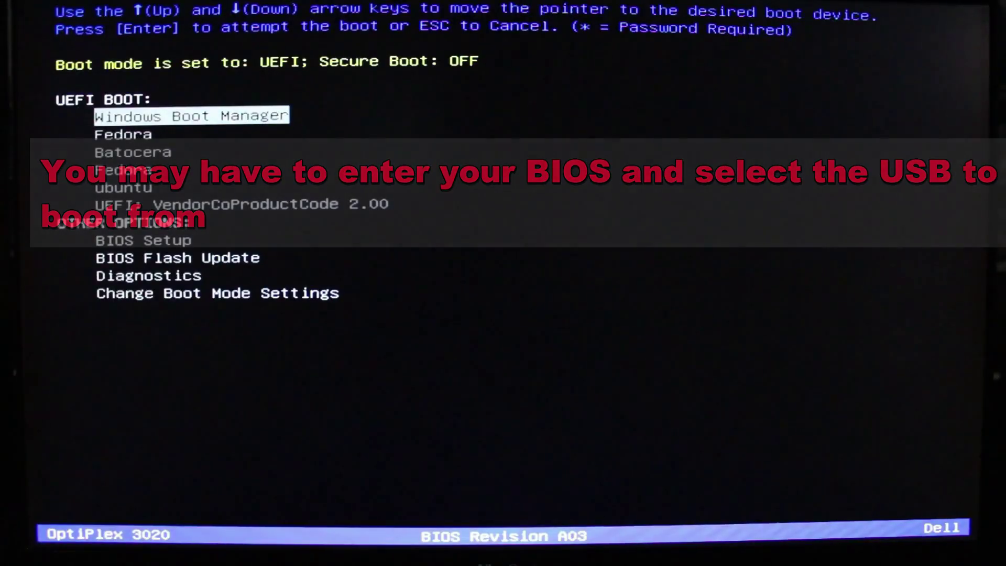
Highlight the USB entry UEFI: VendorCoProductCode 2.00 in the F12 boot menu
{"action": "key", "text": "Down"}
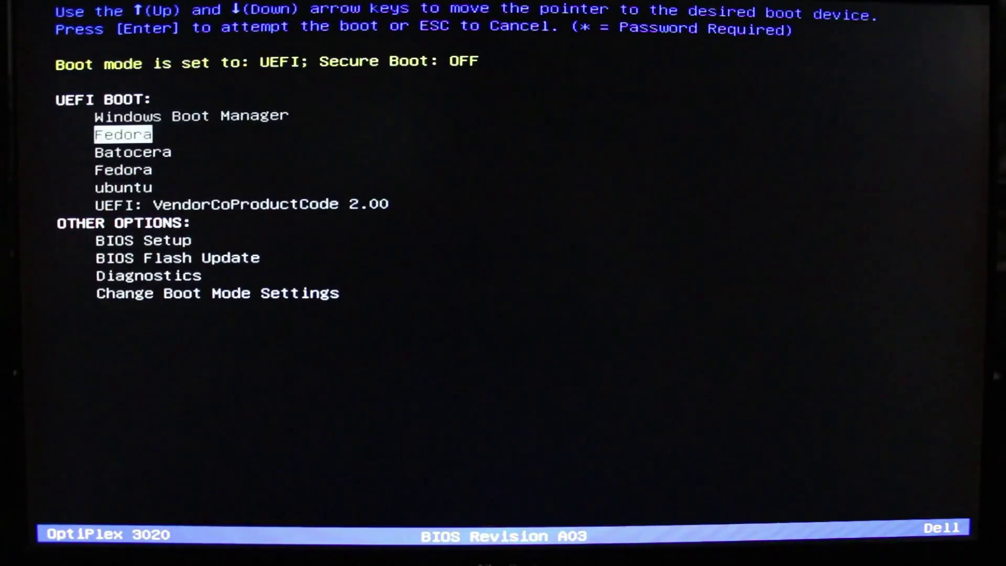
{"action": "key", "text": "Down"}
{"action": "key", "text": "Down"}
{"action": "key", "text": "Down"}
{"action": "key", "text": "Down"}
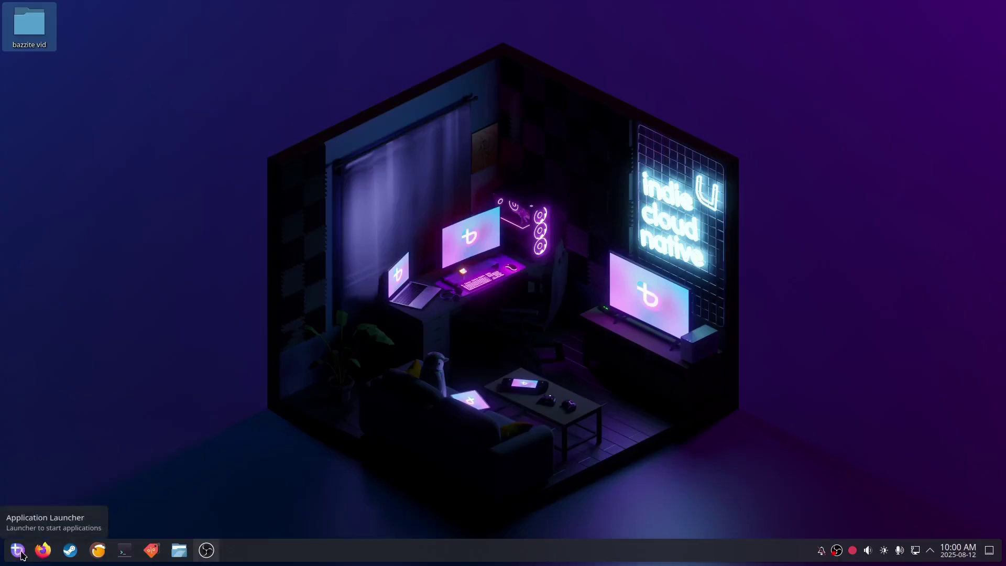
Browse the Application Launcher's list, then launch Steam from its taskbar icon
{"action": "left_click", "coordinate": [16, 551]}
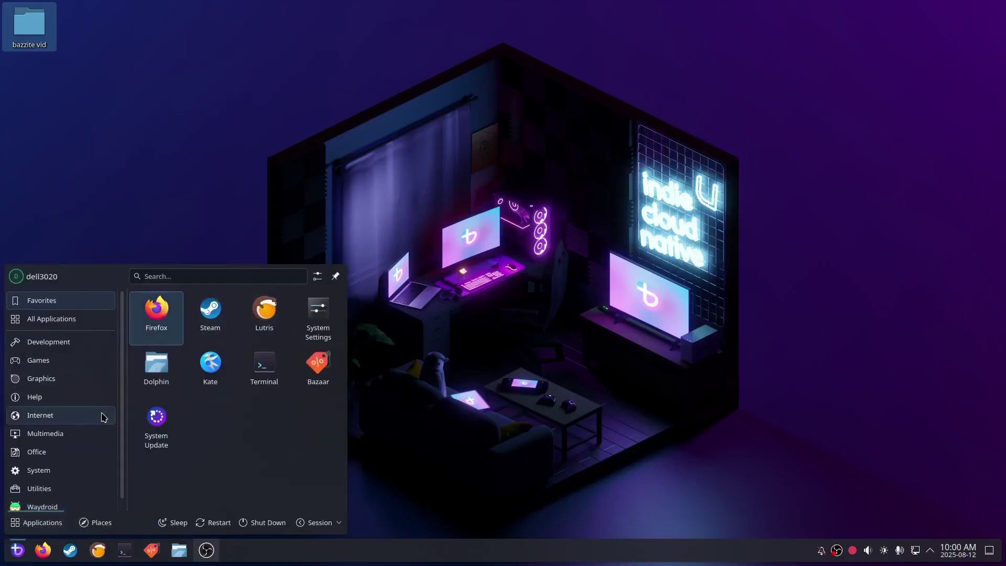
{"action": "scroll", "coordinate": [65, 473], "scroll_direction": "down", "scroll_amount": 1}
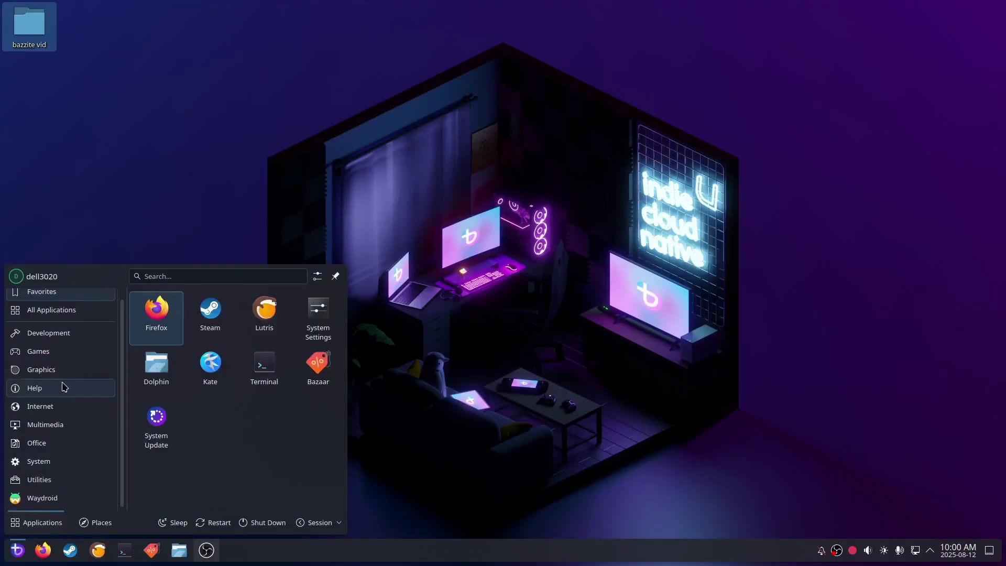
{"action": "scroll", "coordinate": [57, 465], "scroll_direction": "up", "scroll_amount": 1}
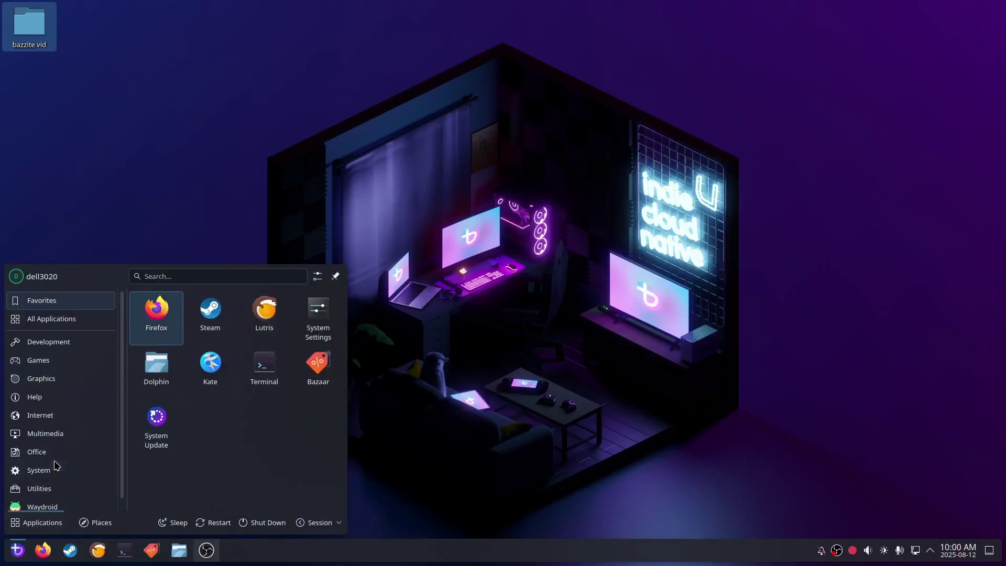
{"action": "left_click", "coordinate": [69, 551]}
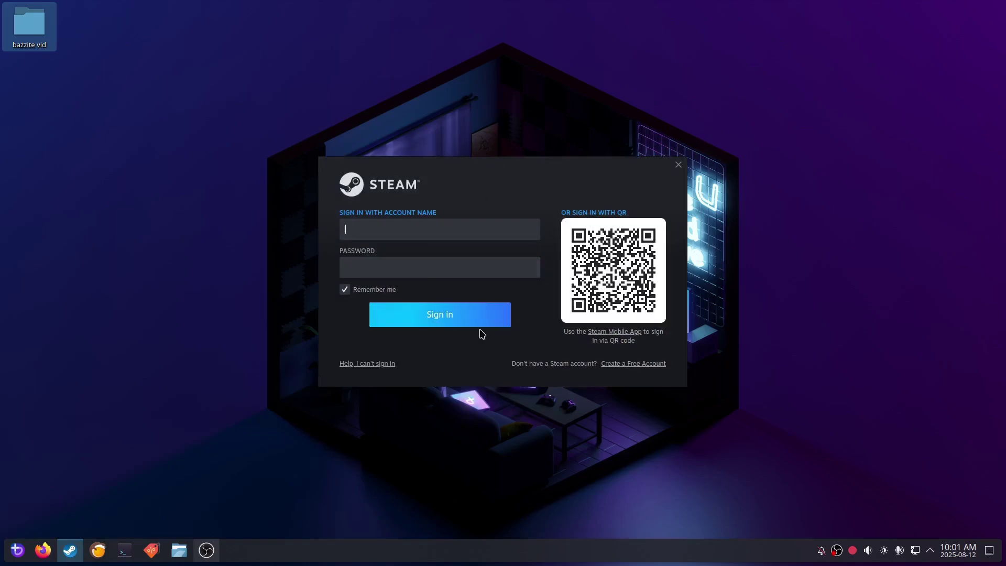
Close the Steam sign-in window and the welcome terminal, then bring up Bazaar
{"action": "left_click", "coordinate": [679, 165]}
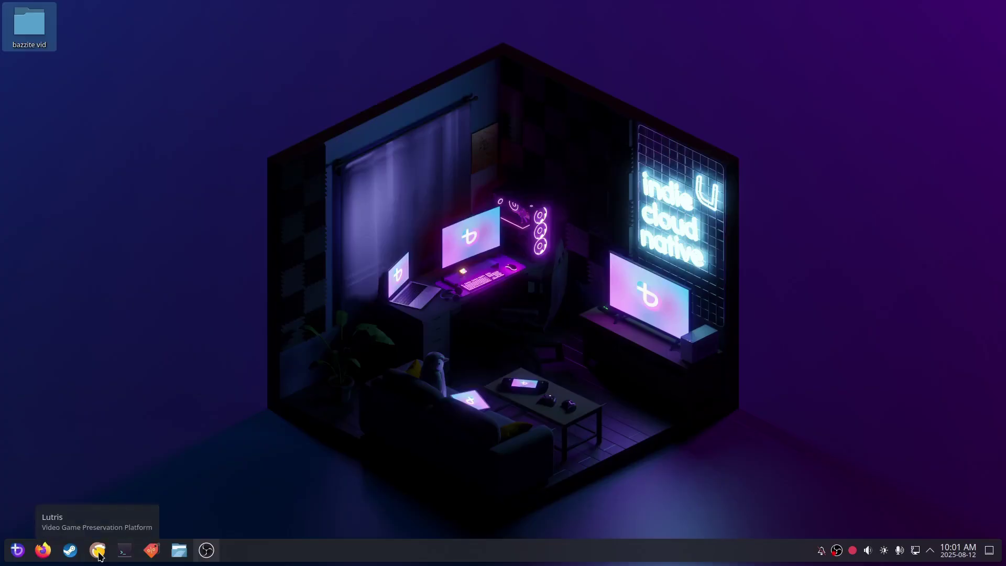
{"action": "left_click", "coordinate": [125, 552]}
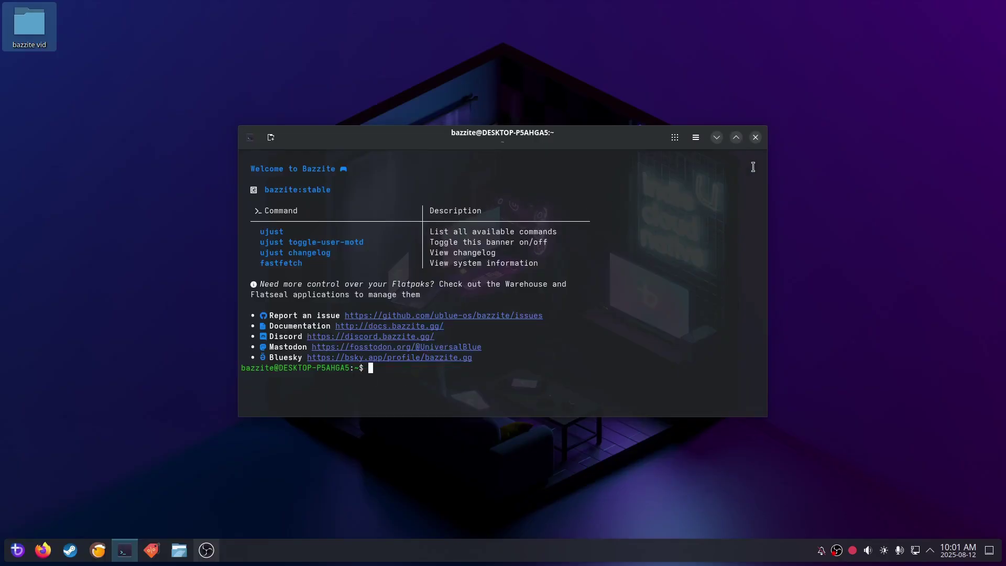
{"action": "left_click", "coordinate": [757, 141]}
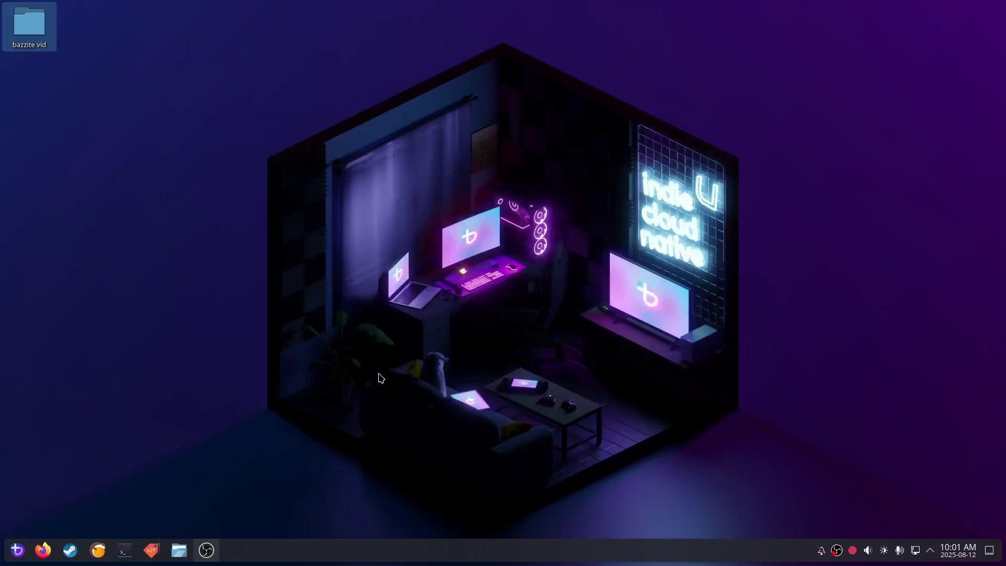
{"action": "left_click", "coordinate": [152, 551]}
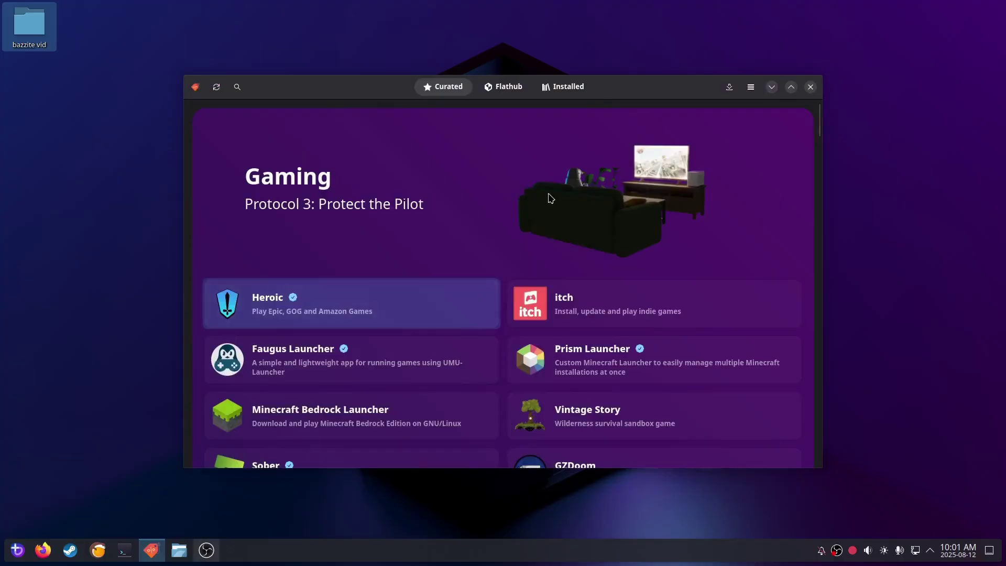
Search 'monito' in Bazaar and install the Mission Center Flatpak, confirming the install
{"action": "left_click", "coordinate": [237, 88]}
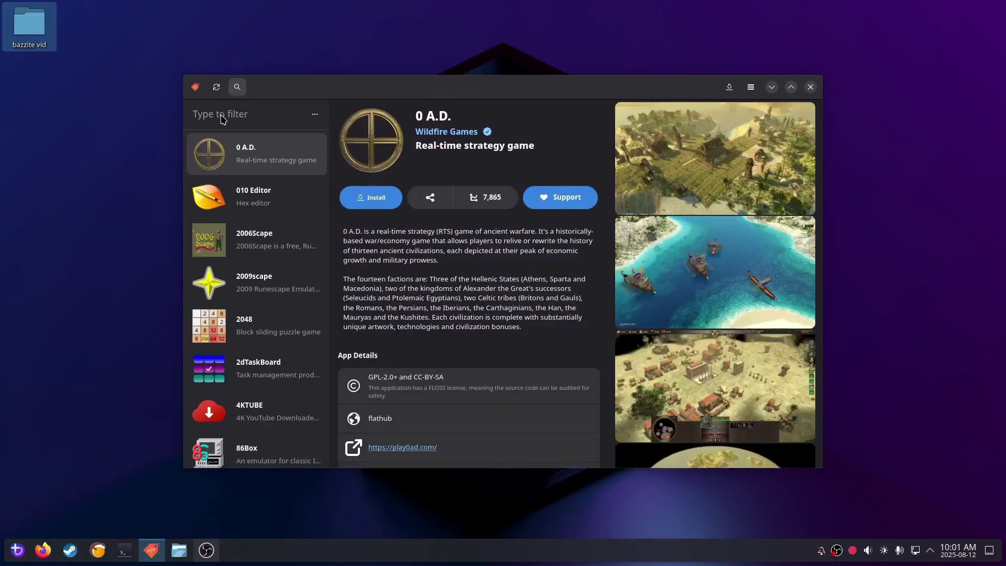
{"action": "left_click", "coordinate": [220, 116]}
{"action": "type", "text": "monito"}
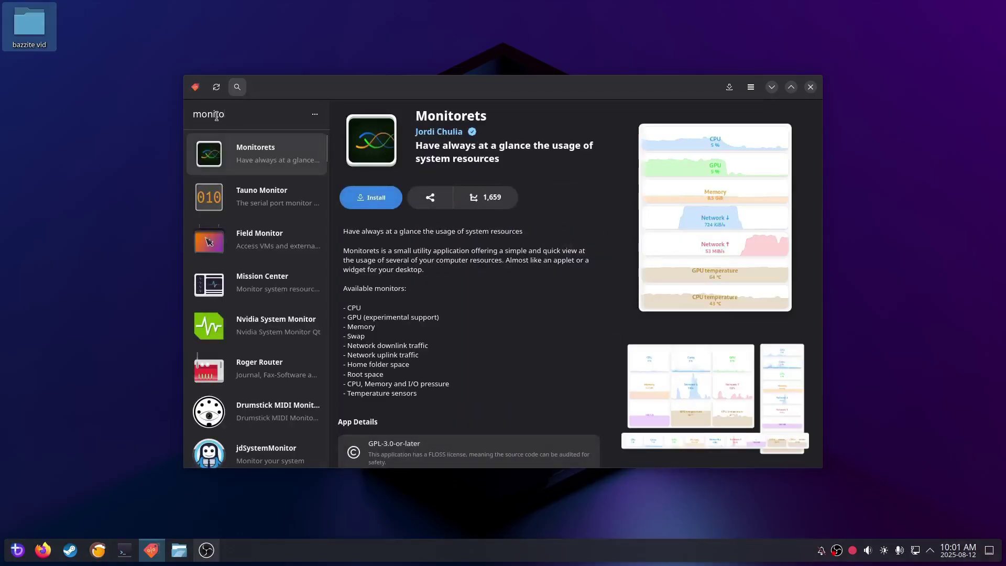
{"action": "left_click", "coordinate": [259, 287]}
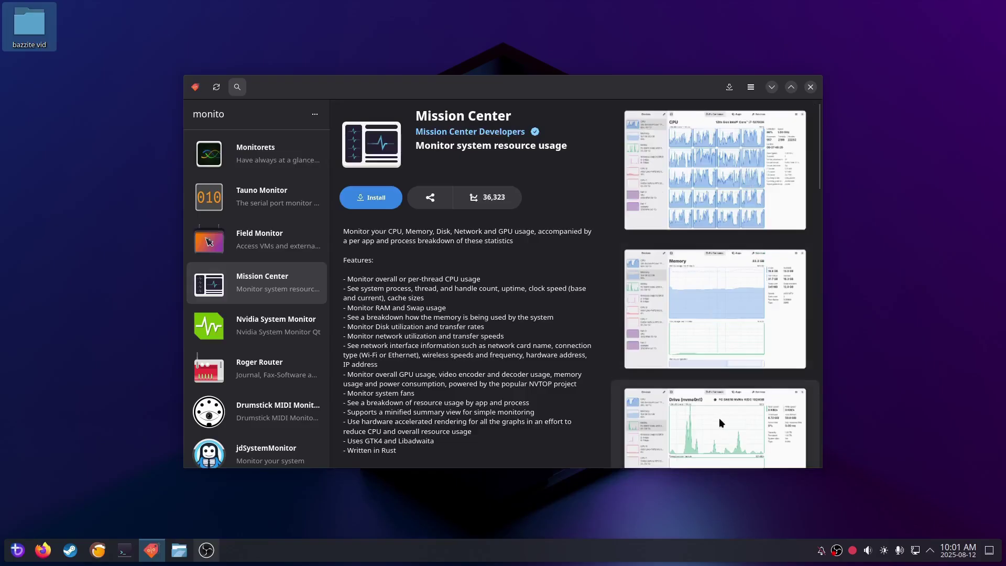
{"action": "left_click", "coordinate": [367, 200]}
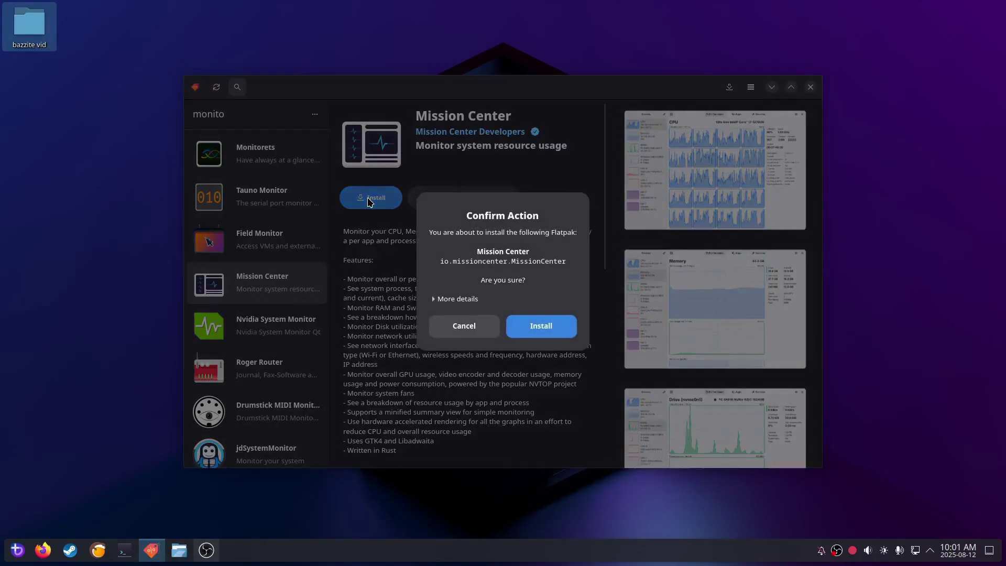
{"action": "left_click", "coordinate": [536, 329]}
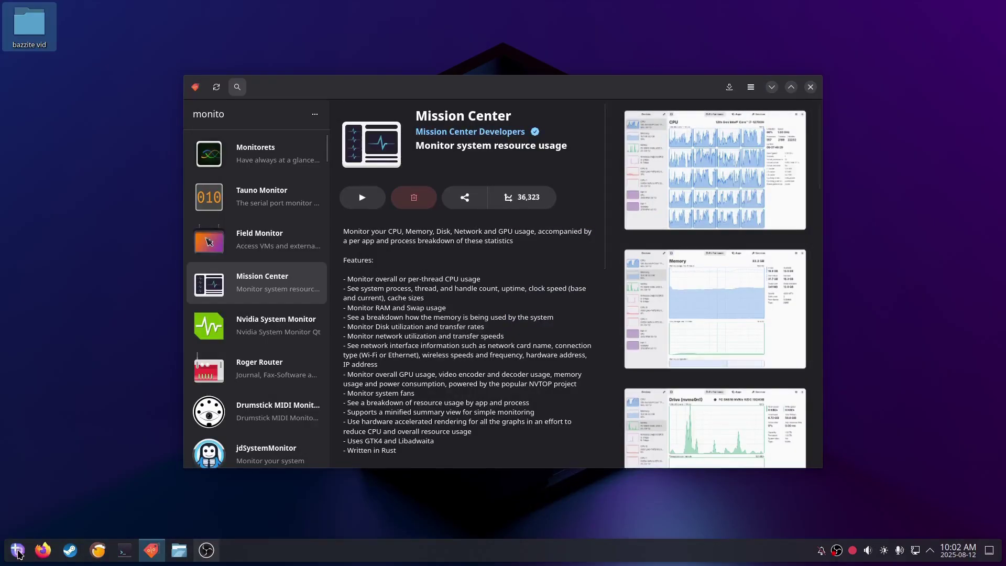
{"action": "left_click", "coordinate": [17, 550]}
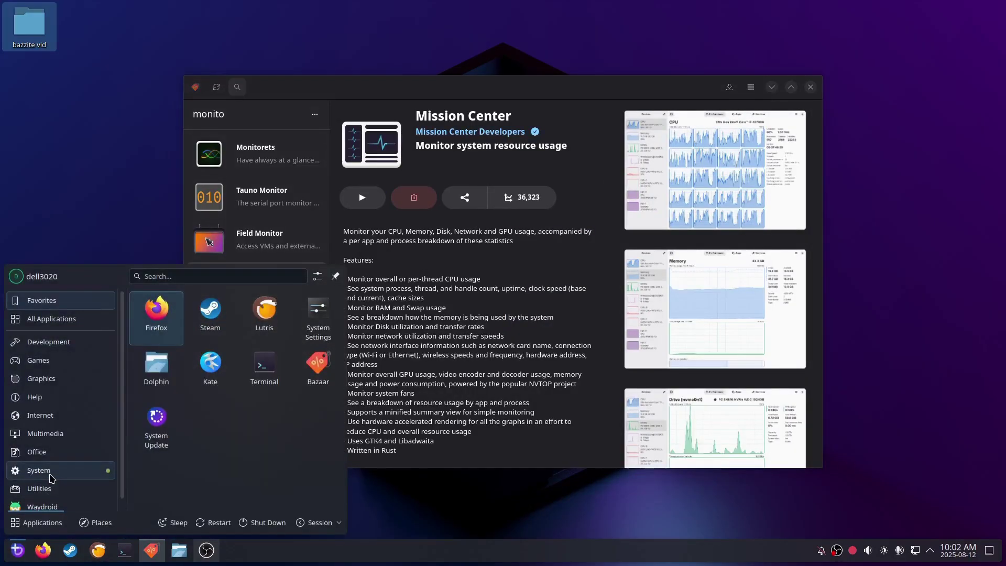
Pin Mission Center from the System list to the taskbar and launch it
{"action": "mouse_move", "coordinate": [51, 478]}
{"action": "scroll", "coordinate": [208, 478], "scroll_direction": "down", "scroll_amount": 2}
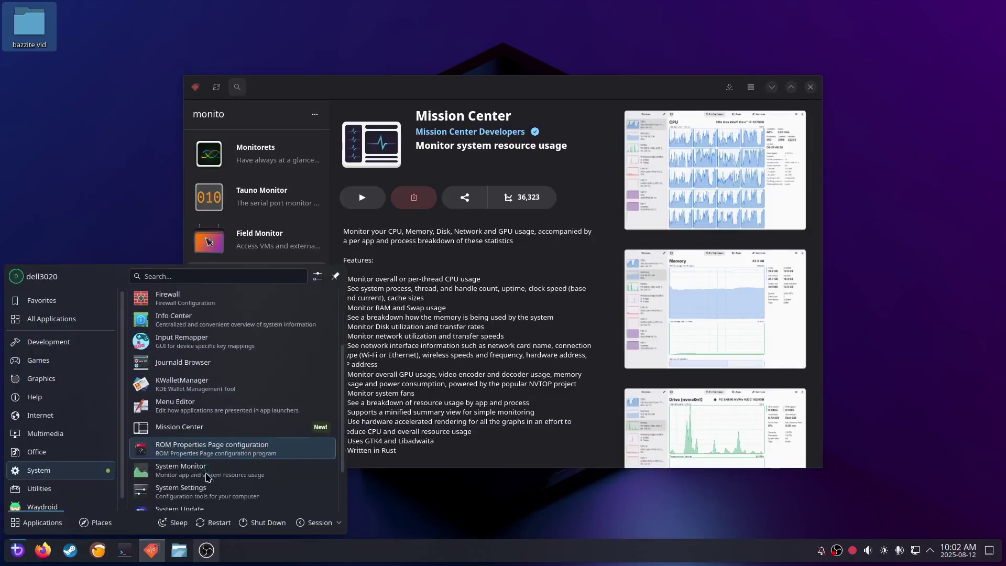
{"action": "right_click", "coordinate": [200, 426]}
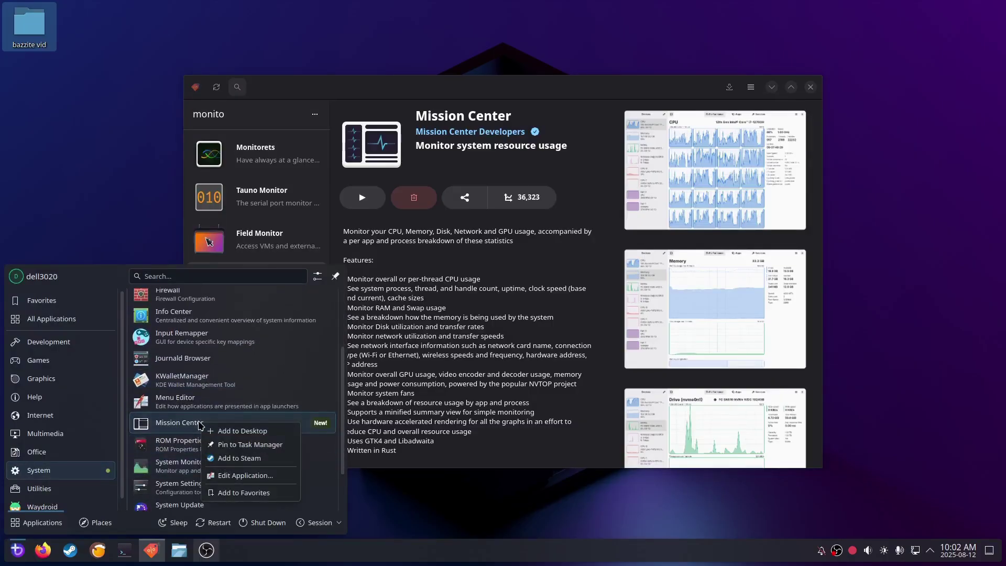
{"action": "left_click", "coordinate": [228, 451]}
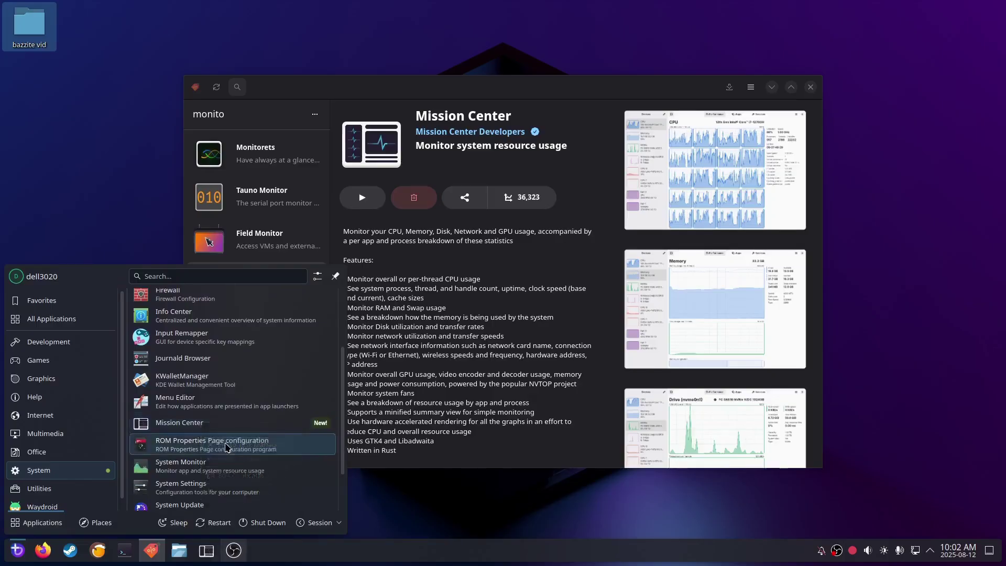
{"action": "left_click", "coordinate": [208, 554]}
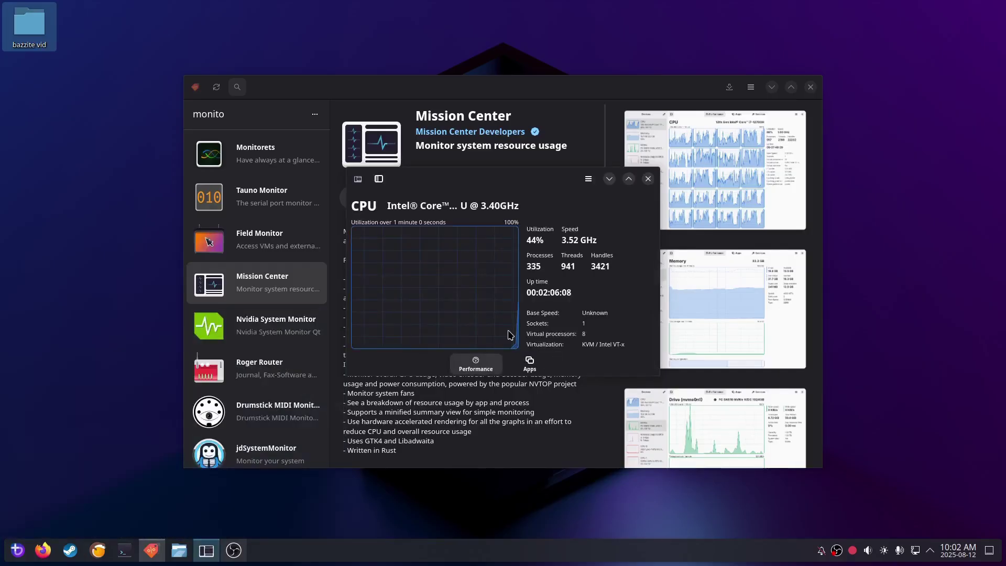
View GPU, SSD 0, memory and CPU statistics, then hide the devices list with F9
{"action": "left_click", "coordinate": [379, 180]}
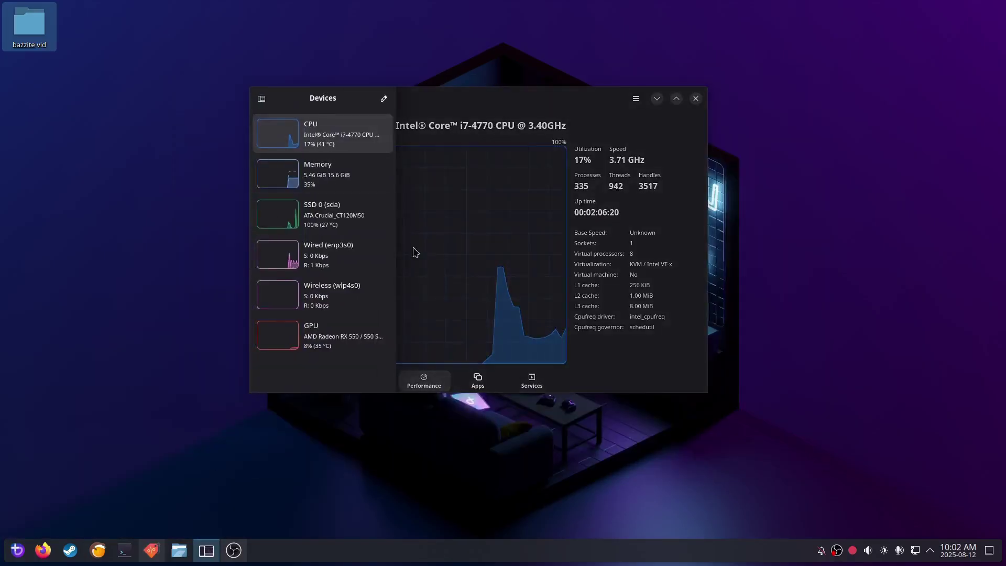
{"action": "left_click", "coordinate": [336, 337]}
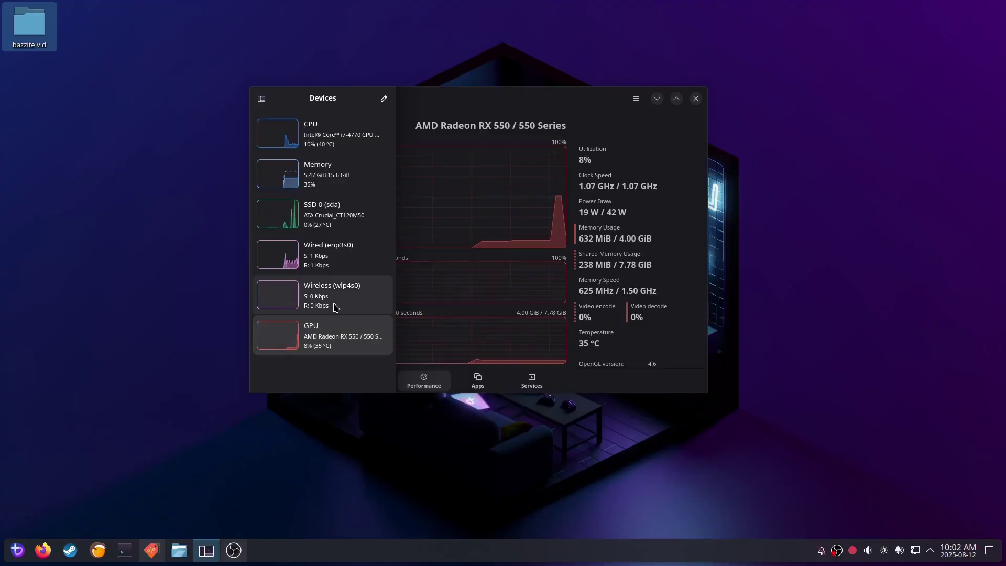
{"action": "left_click", "coordinate": [339, 215]}
{"action": "left_click", "coordinate": [335, 173]}
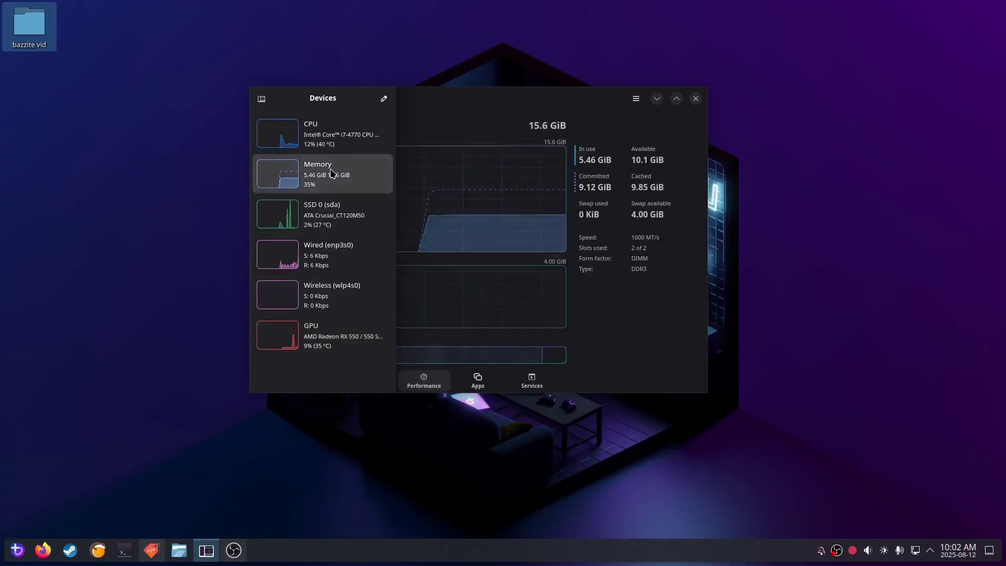
{"action": "left_click", "coordinate": [334, 139]}
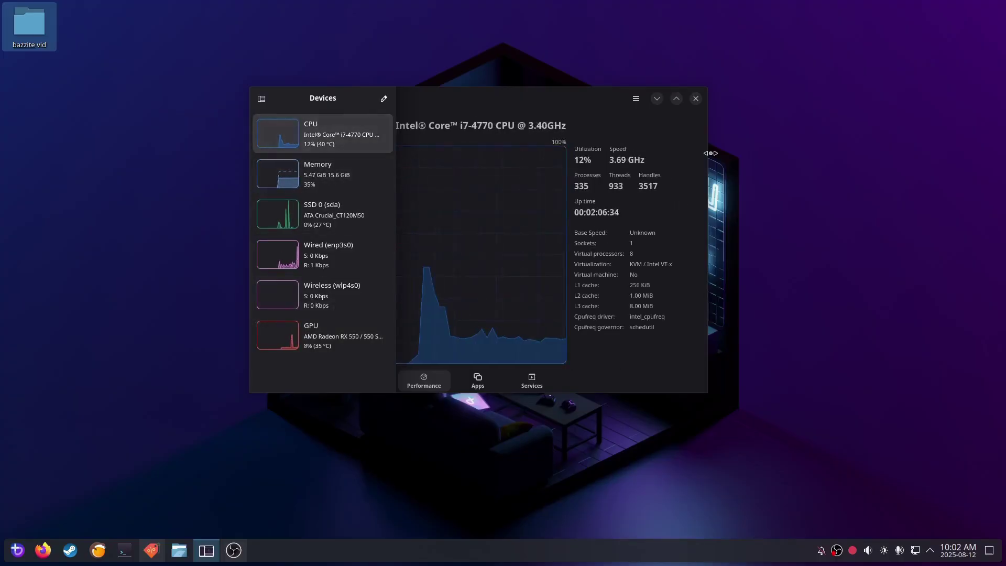
{"action": "key", "text": "F9"}
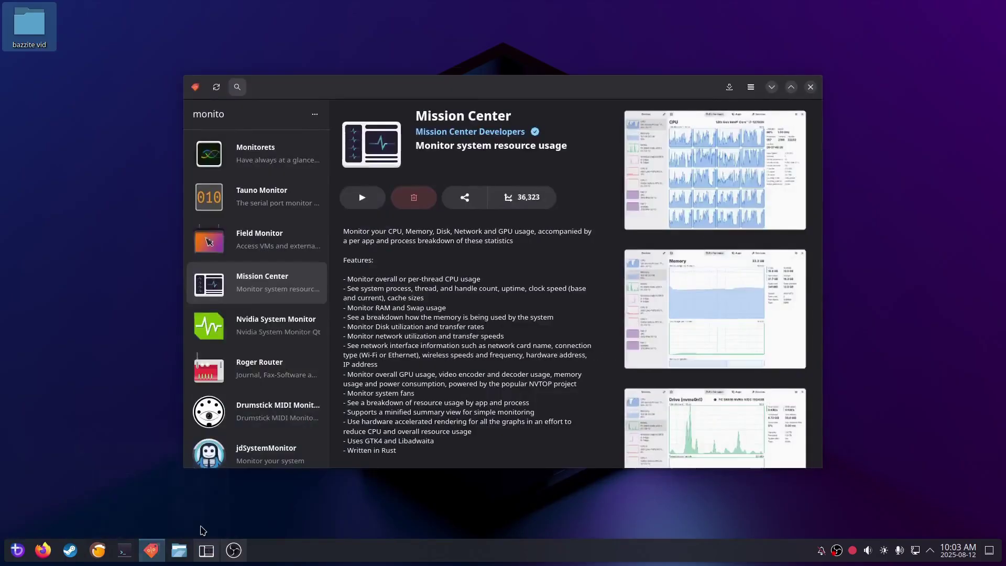
Replace the search with 'mango' and install the Mango Juice Flatpak, confirming the install
{"action": "left_click_drag", "start_coordinate": [236, 114], "coordinate": [156, 119]}
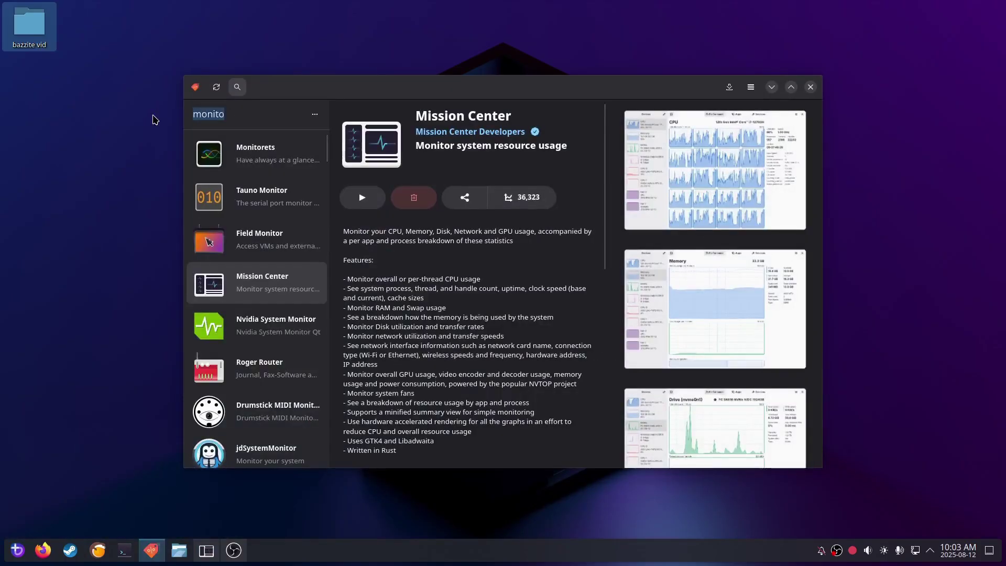
{"action": "type", "text": "mango"}
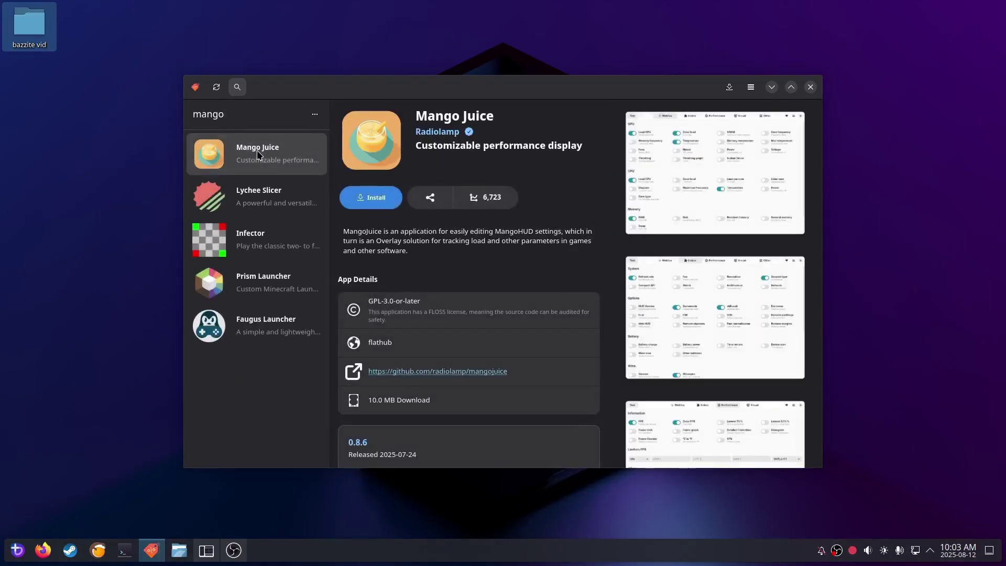
{"action": "scroll", "coordinate": [715, 375], "scroll_direction": "down", "scroll_amount": 6}
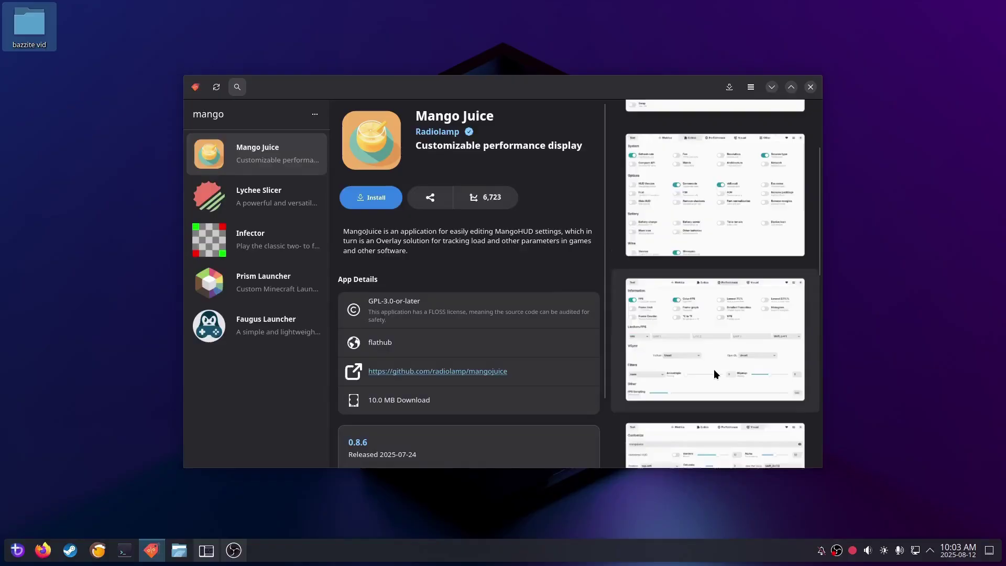
{"action": "scroll", "coordinate": [718, 372], "scroll_direction": "down", "scroll_amount": 5}
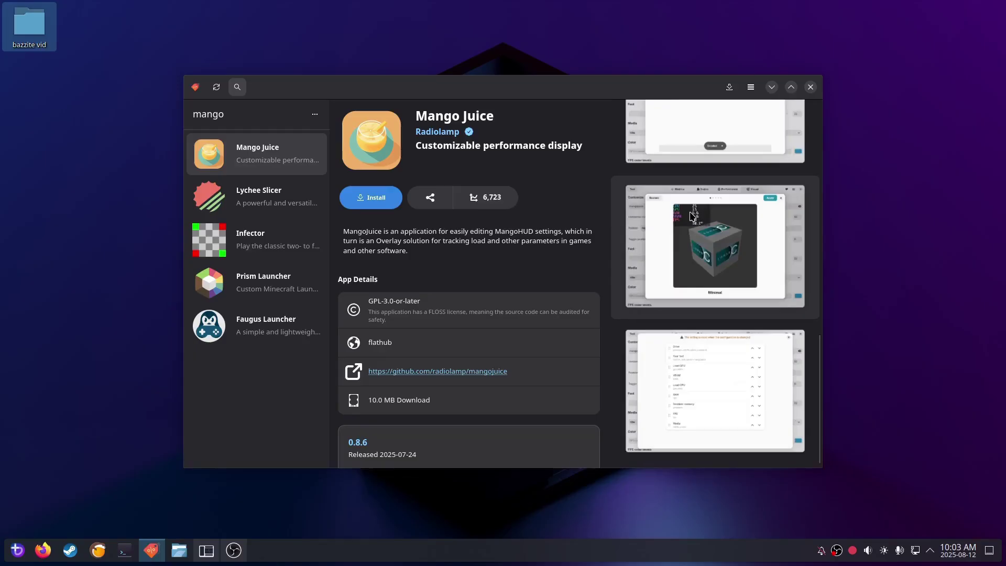
{"action": "left_click", "coordinate": [371, 201]}
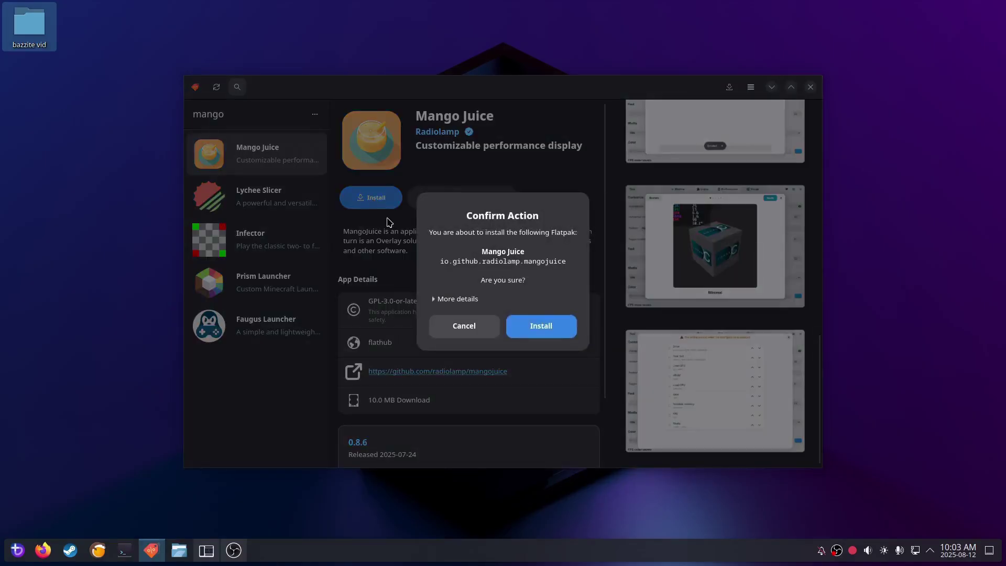
{"action": "left_click", "coordinate": [542, 327]}
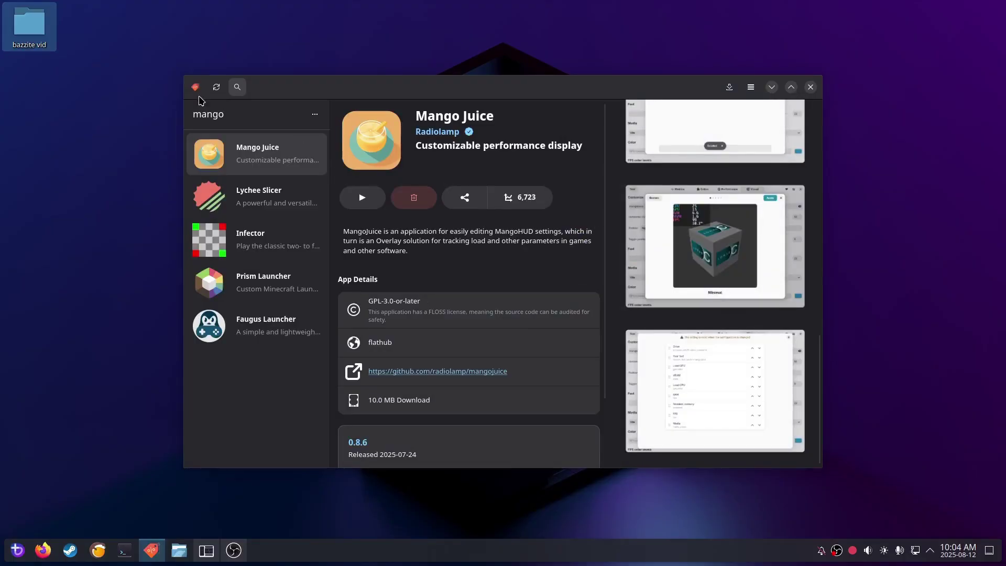
Search Bazaar for 'chrome' and install the stable Google Chrome Flatpak
{"action": "left_click", "coordinate": [236, 87]}
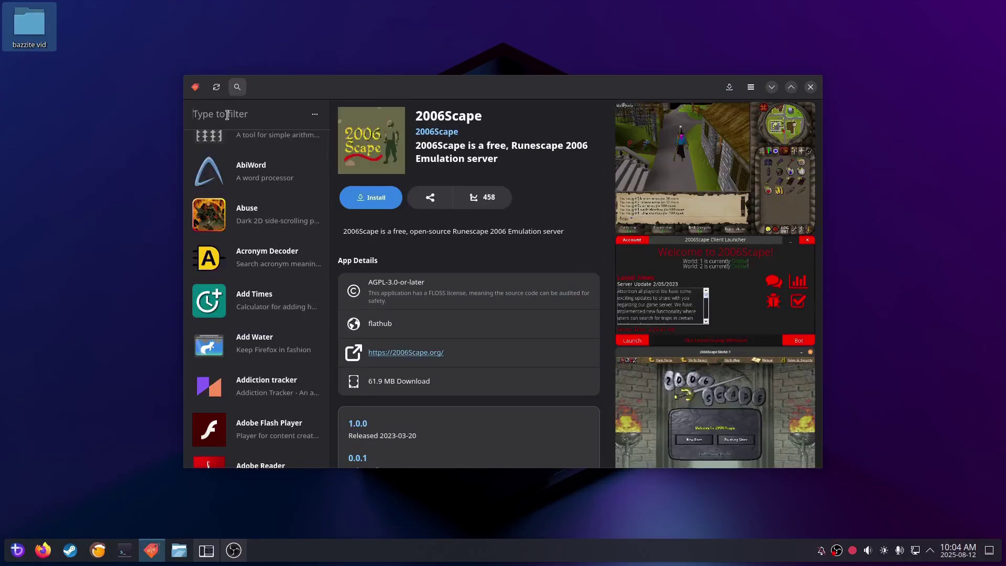
{"action": "type", "text": "chrome"}
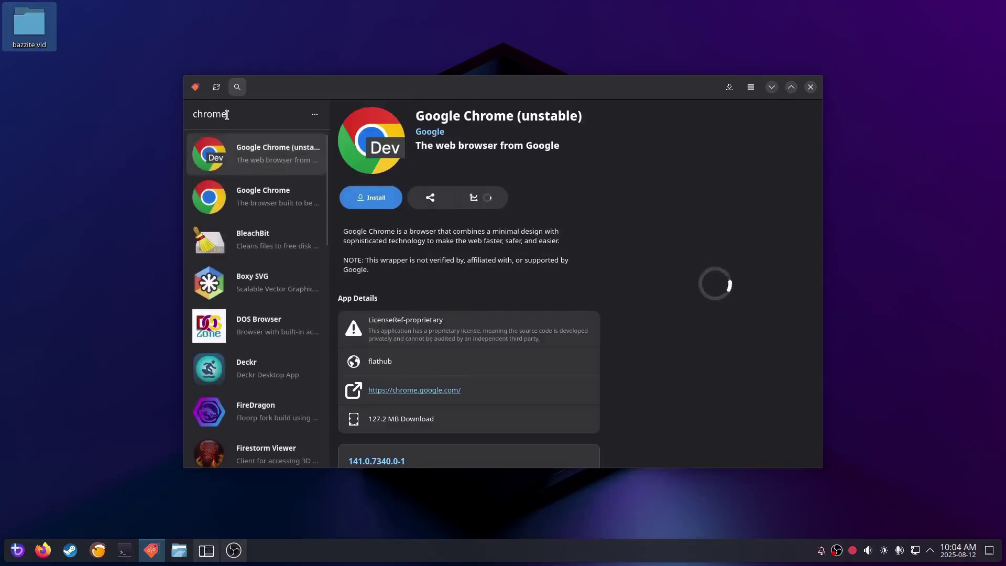
{"action": "left_click", "coordinate": [261, 199]}
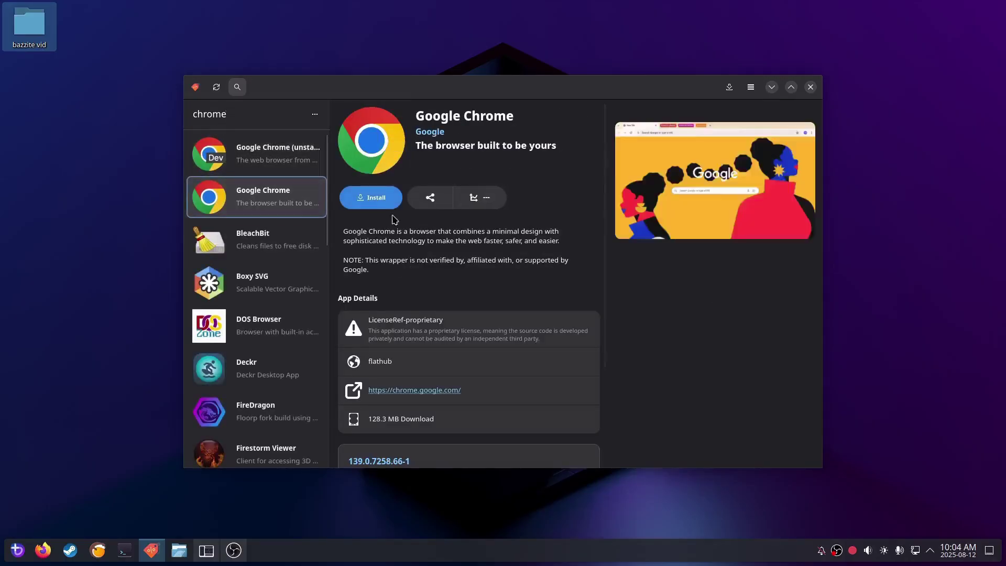
{"action": "left_click", "coordinate": [374, 201]}
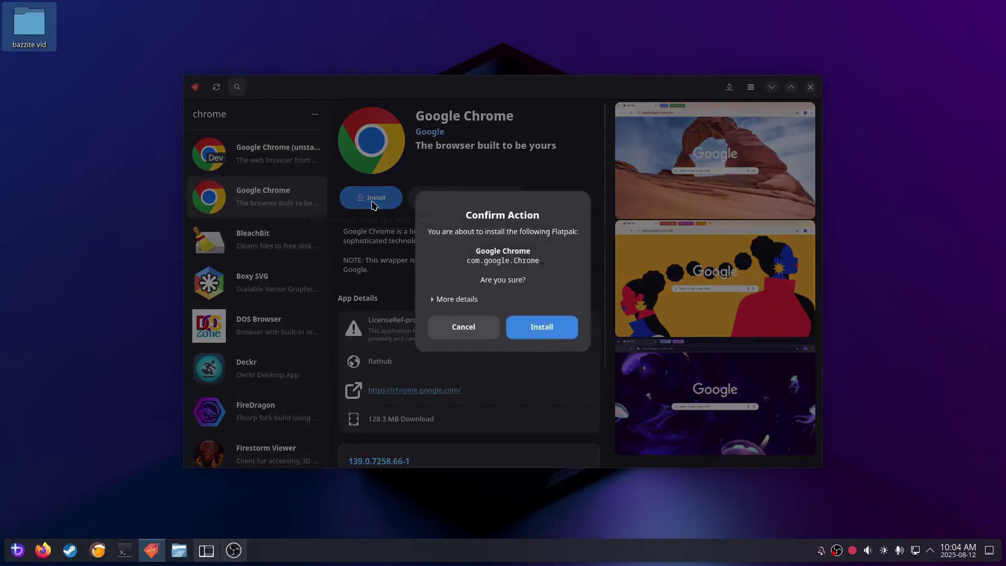
{"action": "left_click", "coordinate": [546, 330]}
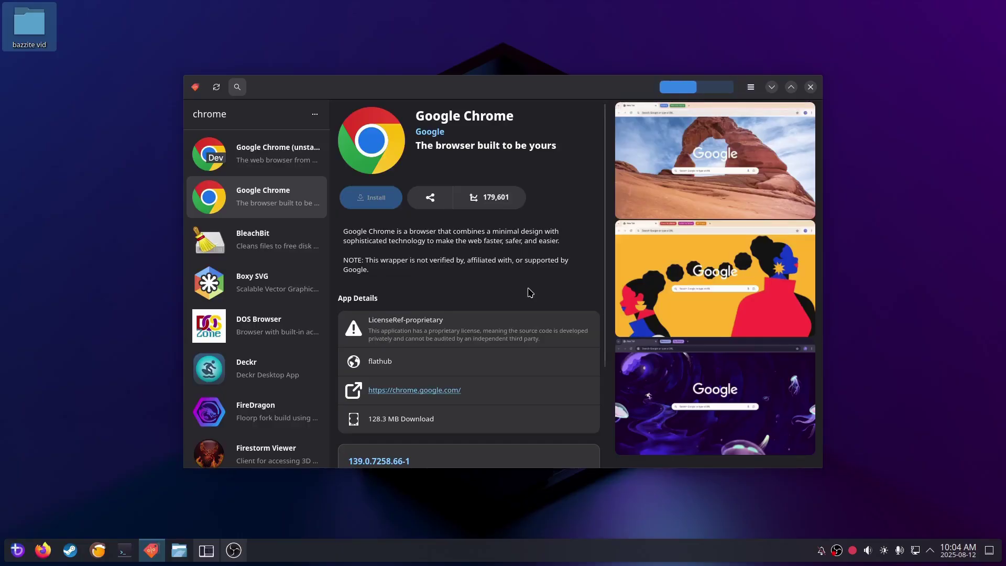
{"action": "scroll", "coordinate": [278, 341], "scroll_direction": "down", "scroll_amount": 2}
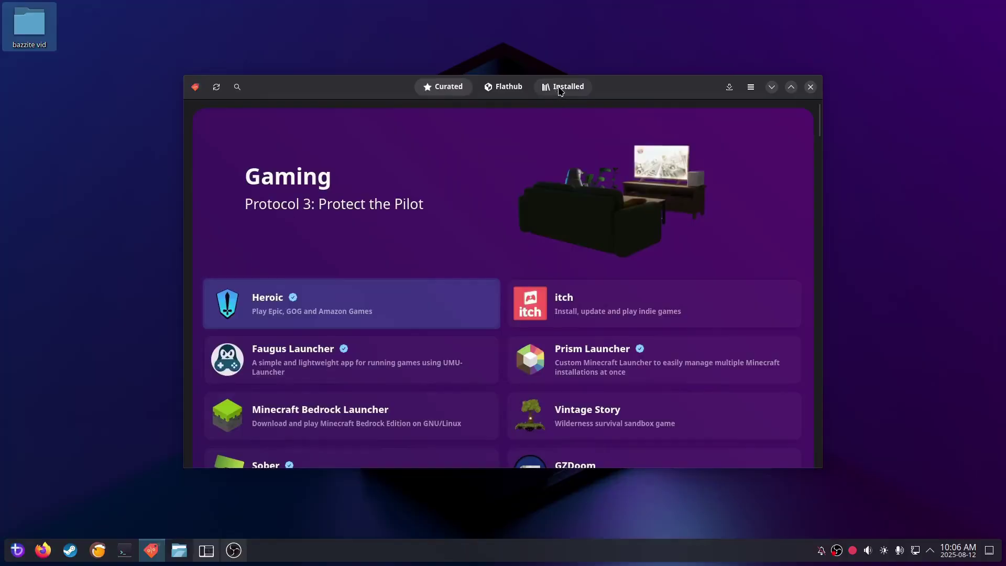
Scroll Bazaar's Curated catalogue down toward the Office & Productivity section
{"action": "scroll", "coordinate": [419, 228], "scroll_direction": "down", "scroll_amount": 2}
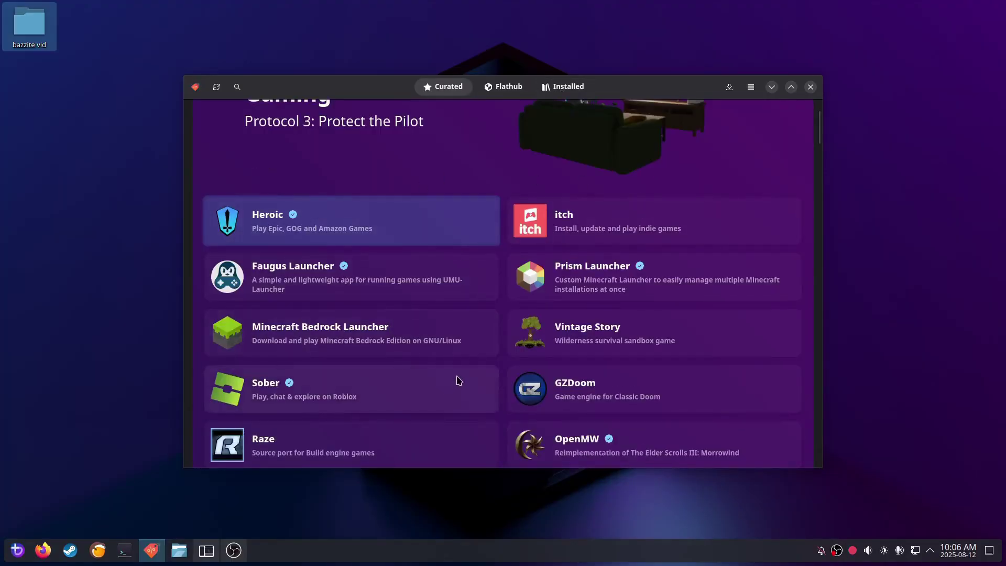
{"action": "scroll", "coordinate": [461, 349], "scroll_direction": "down", "scroll_amount": 1}
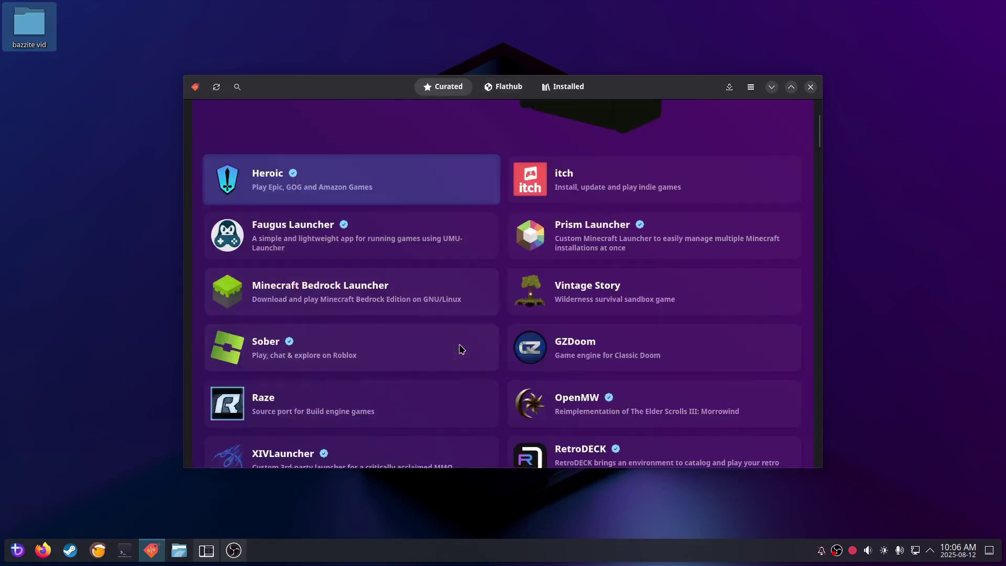
{"action": "scroll", "coordinate": [425, 317], "scroll_direction": "down", "scroll_amount": 4}
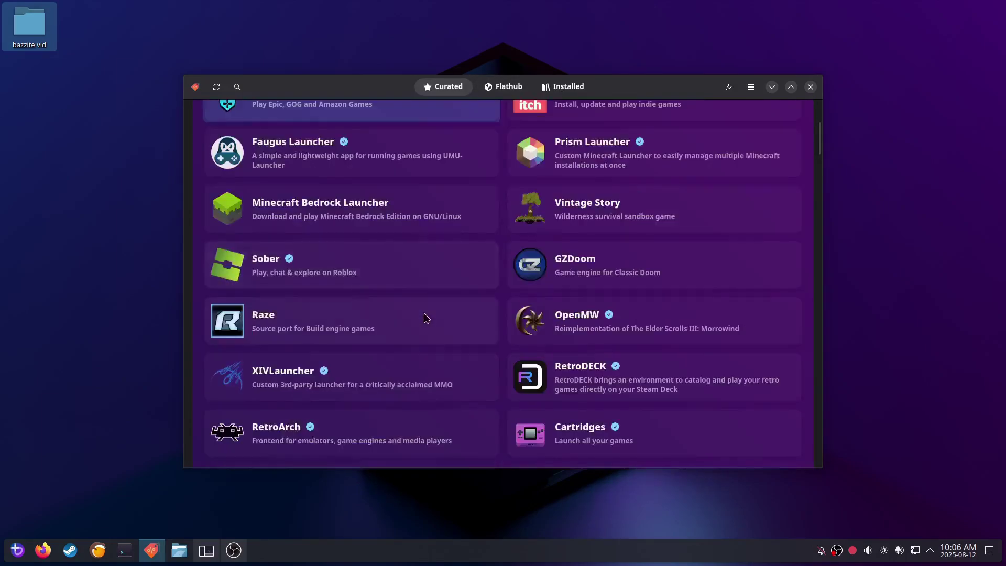
{"action": "scroll", "coordinate": [496, 347], "scroll_direction": "down", "scroll_amount": 4}
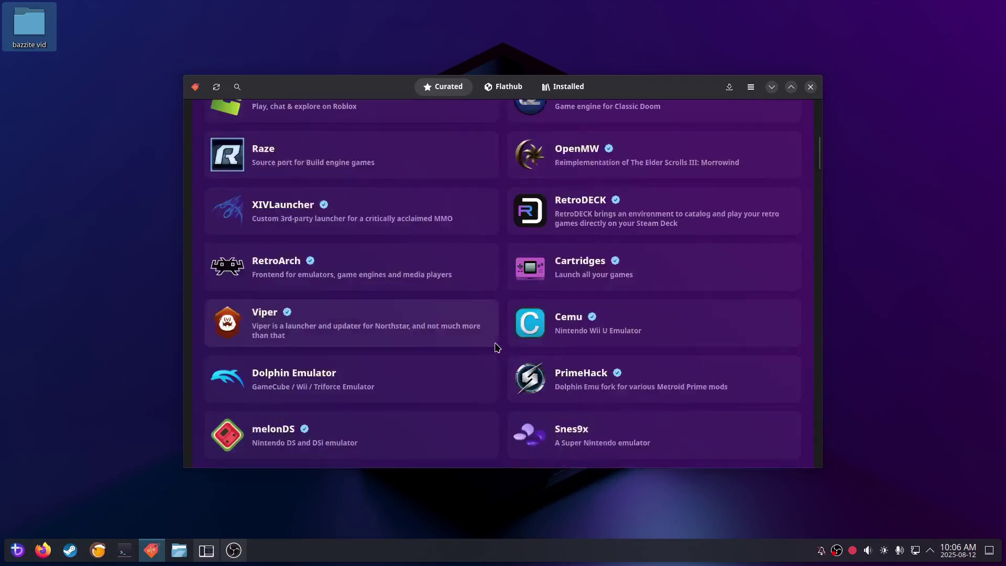
{"action": "scroll", "coordinate": [497, 347], "scroll_direction": "down", "scroll_amount": 5}
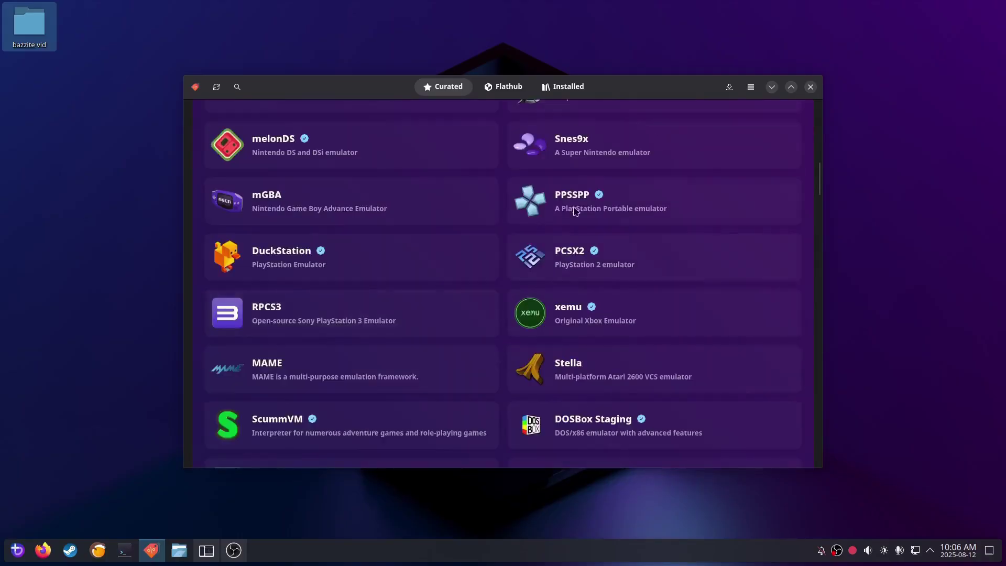
{"action": "scroll", "coordinate": [485, 299], "scroll_direction": "down", "scroll_amount": 3}
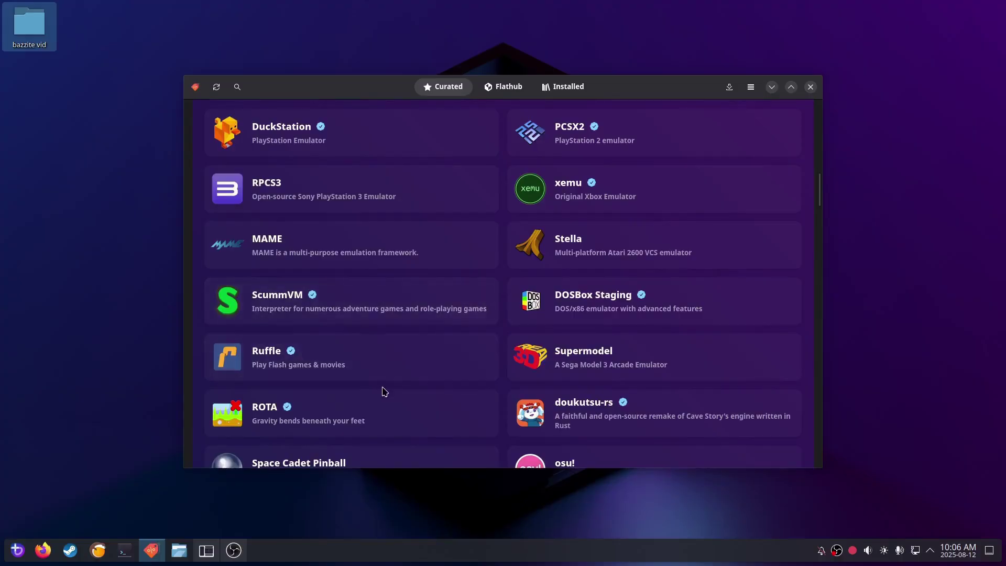
{"action": "scroll", "coordinate": [385, 391], "scroll_direction": "down", "scroll_amount": 3}
{"action": "scroll", "coordinate": [384, 391], "scroll_direction": "down", "scroll_amount": 6}
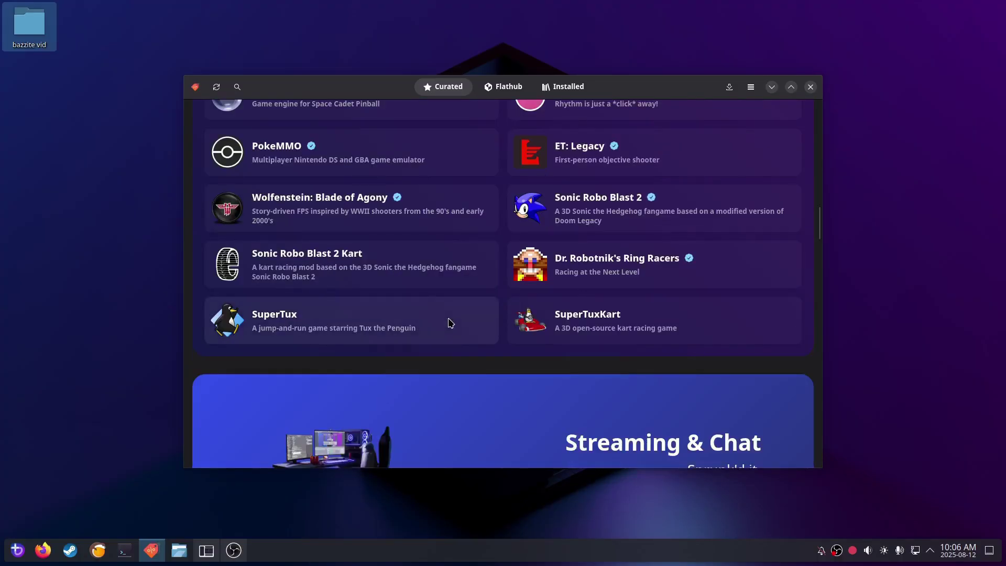
{"action": "scroll", "coordinate": [449, 322], "scroll_direction": "down", "scroll_amount": 6}
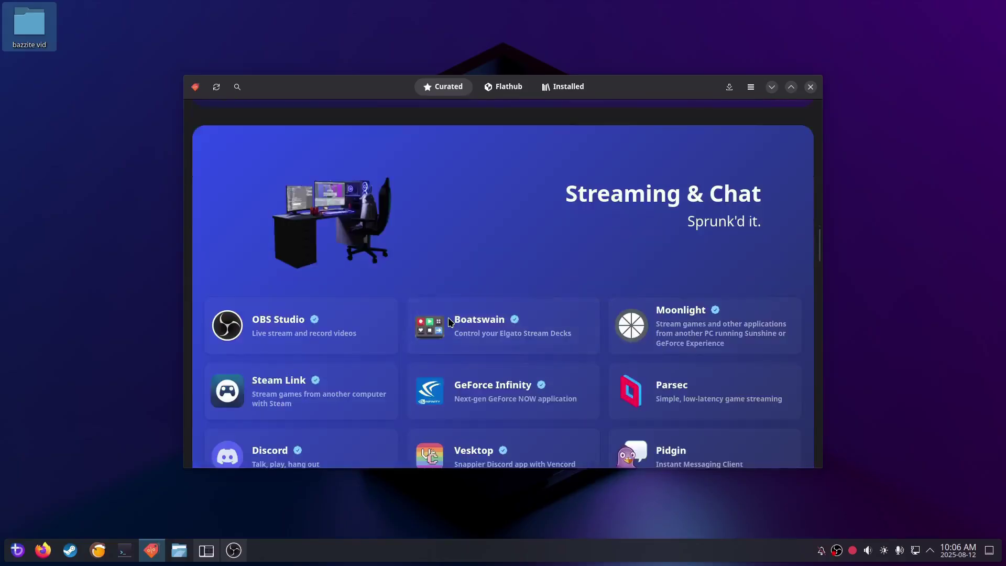
{"action": "scroll", "coordinate": [449, 319], "scroll_direction": "down", "scroll_amount": 3}
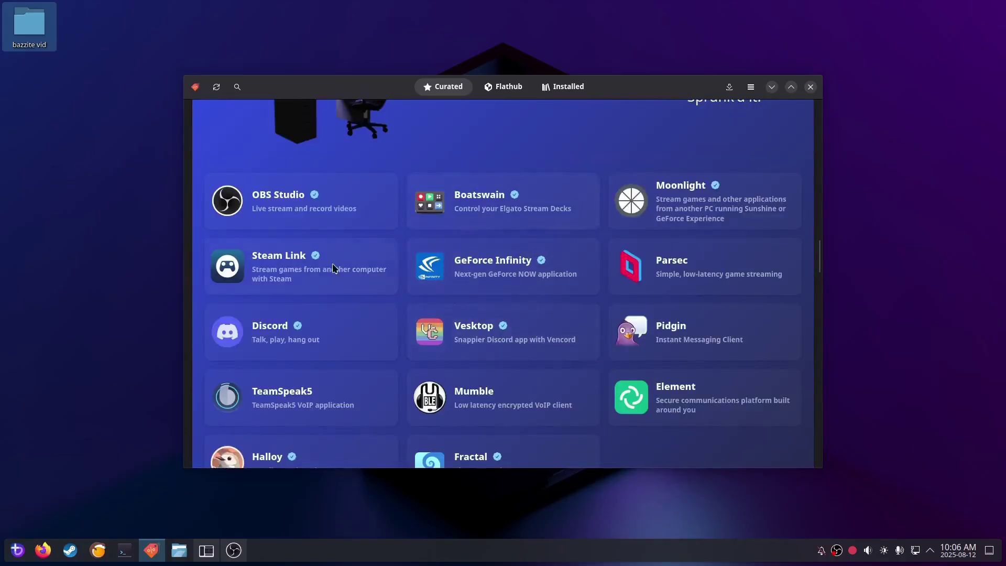
{"action": "scroll", "coordinate": [548, 344], "scroll_direction": "down", "scroll_amount": 3}
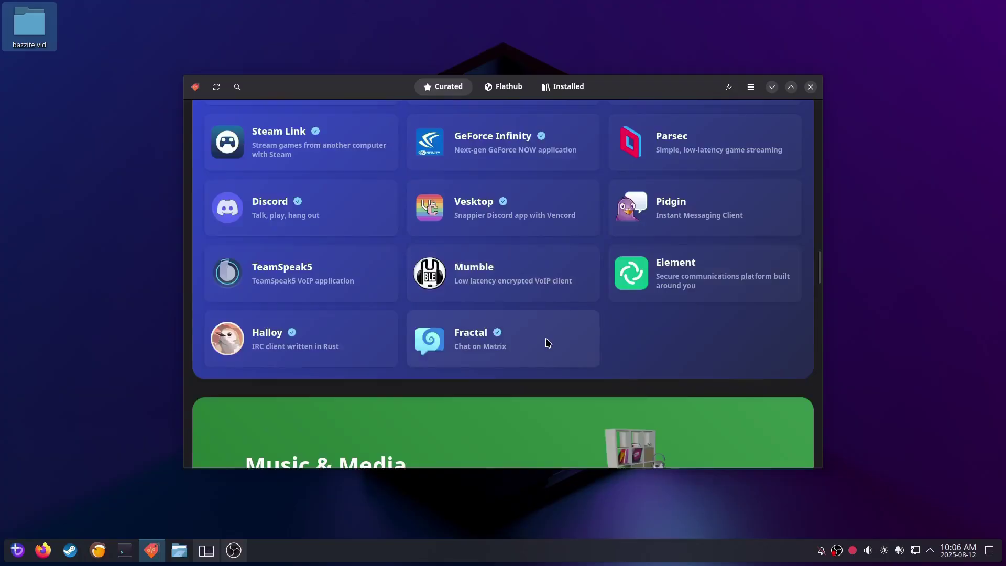
{"action": "scroll", "coordinate": [547, 342], "scroll_direction": "down", "scroll_amount": 9}
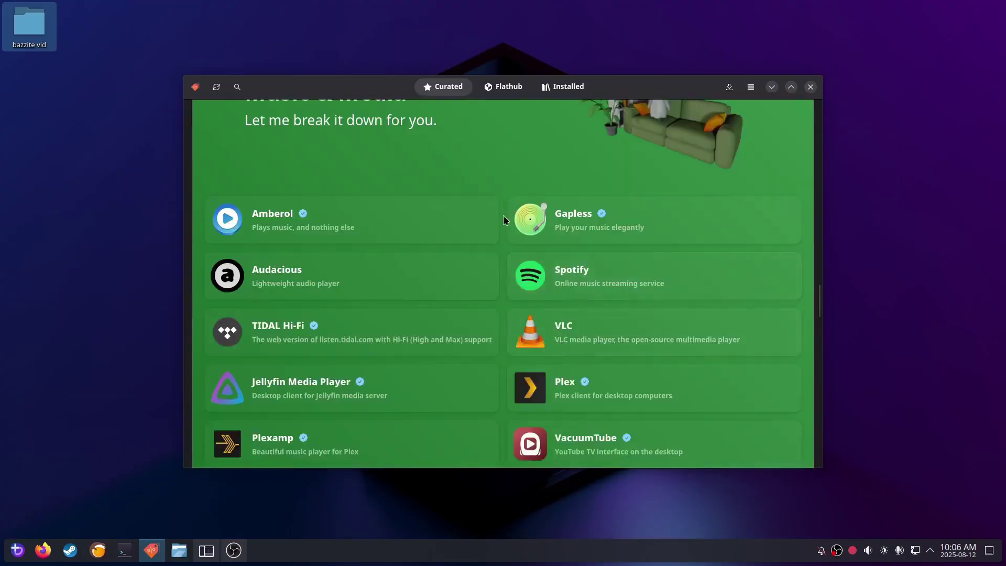
{"action": "scroll", "coordinate": [488, 310], "scroll_direction": "down", "scroll_amount": 3}
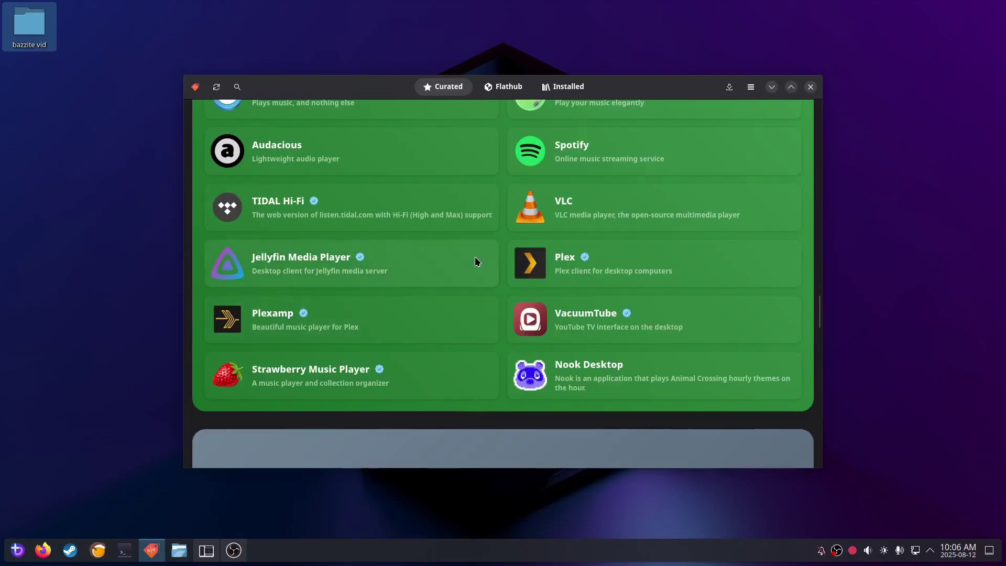
{"action": "scroll", "coordinate": [506, 301], "scroll_direction": "down", "scroll_amount": 4}
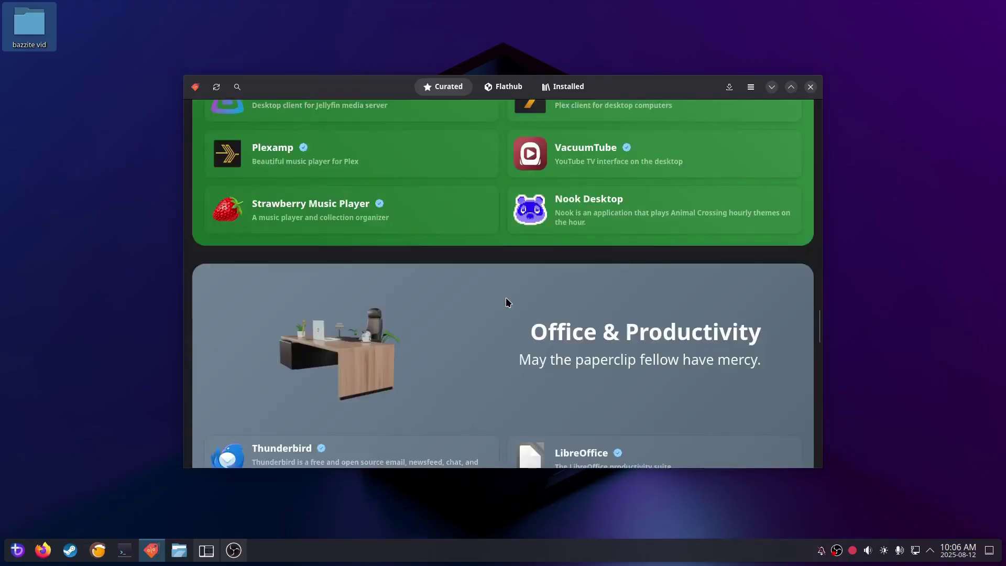
{"action": "scroll", "coordinate": [506, 302], "scroll_direction": "down", "scroll_amount": 4}
Bring up the application launcher's Internet apps
{"action": "scroll", "coordinate": [506, 303], "scroll_direction": "down", "scroll_amount": 2}
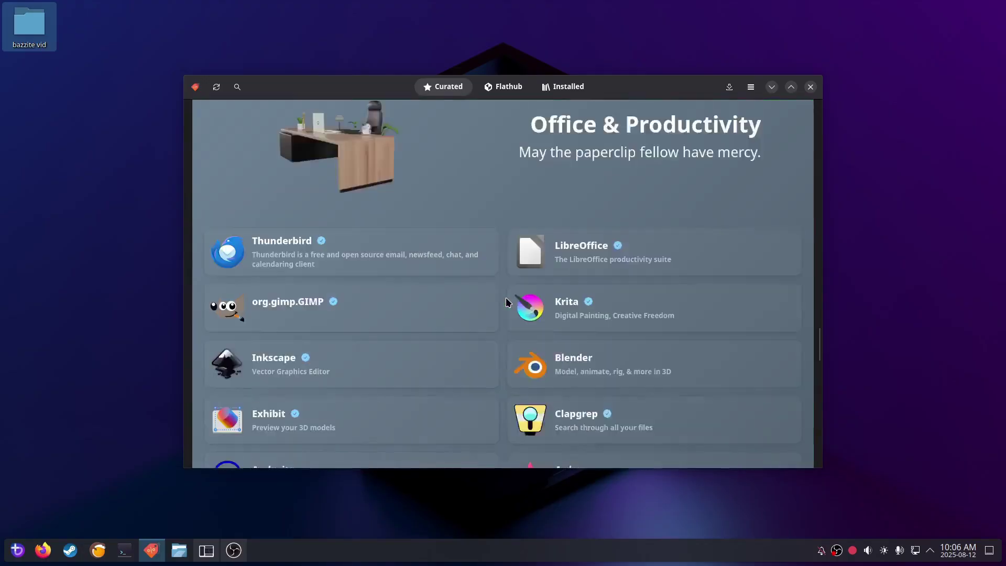
{"action": "left_click", "coordinate": [18, 551]}
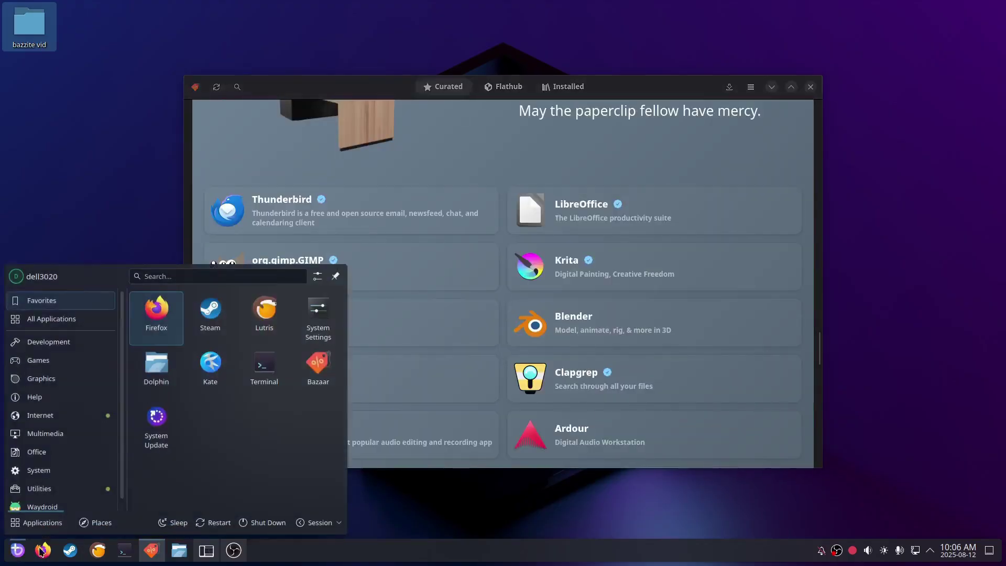
{"action": "left_click", "coordinate": [67, 416]}
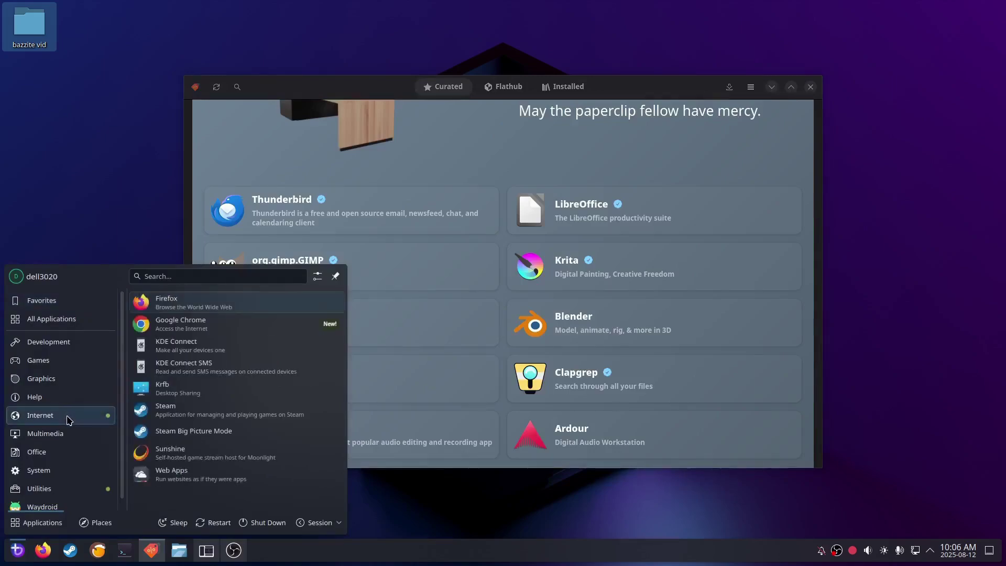
Launch Google Chrome, turn off usage reporting, skip sign-in, and dismiss the ad privacy notice
{"action": "left_click", "coordinate": [191, 329]}
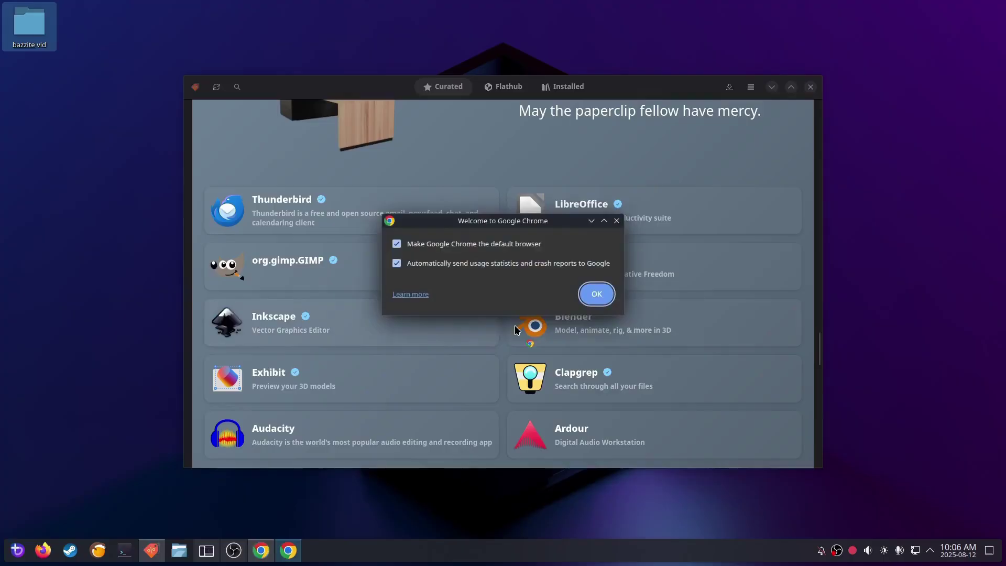
{"action": "left_click", "coordinate": [396, 263]}
{"action": "left_click", "coordinate": [594, 294]}
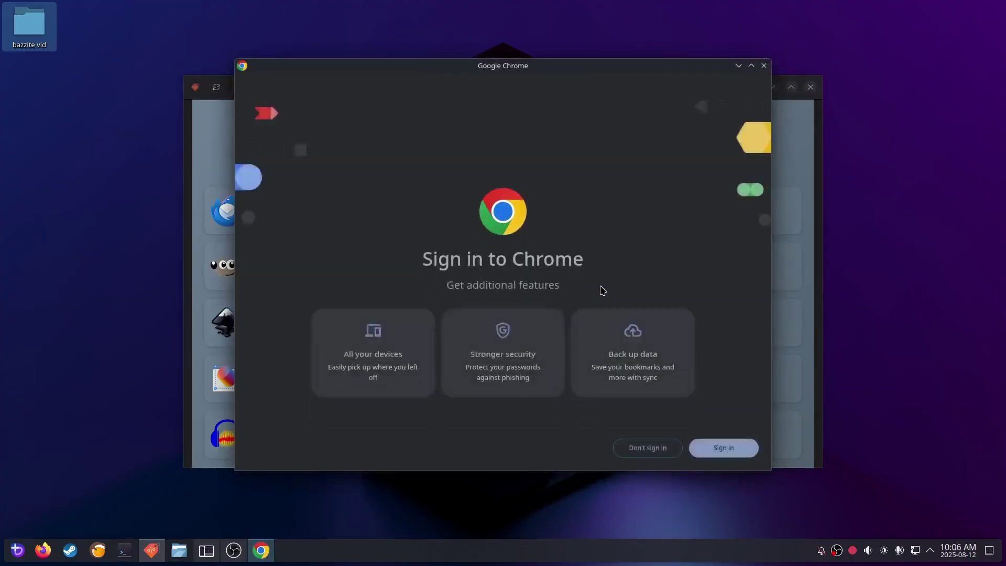
{"action": "left_click", "coordinate": [642, 451]}
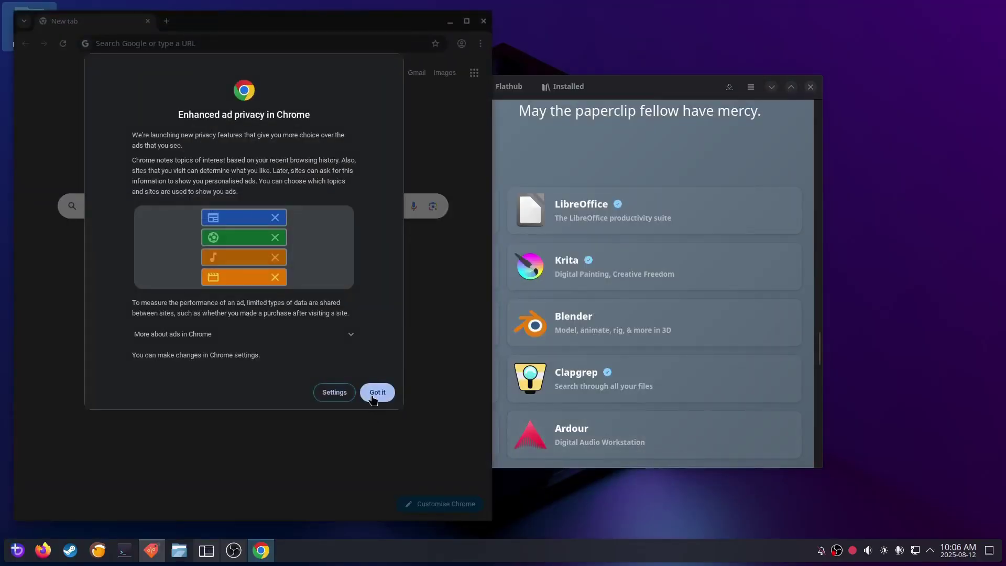
{"action": "left_click", "coordinate": [373, 395]}
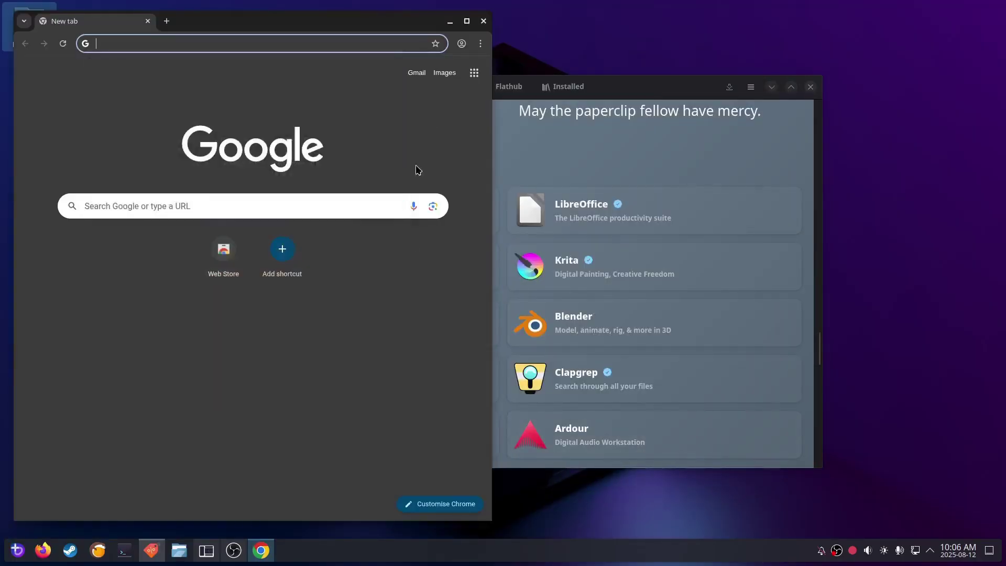
{"action": "left_click", "coordinate": [467, 21]}
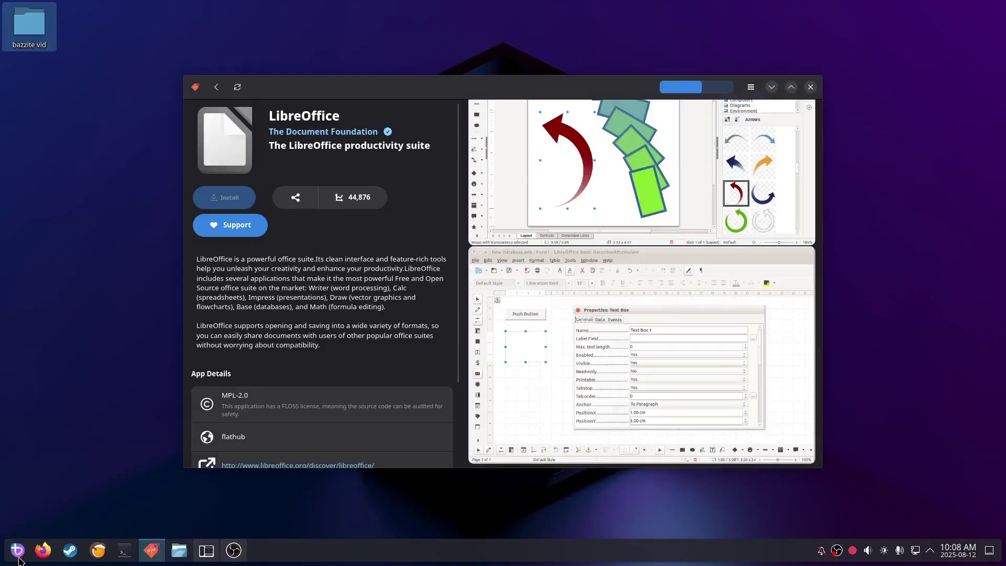
Drag Google Chrome from the launcher's Internet category onto the desktop as a link
{"action": "left_click", "coordinate": [18, 558]}
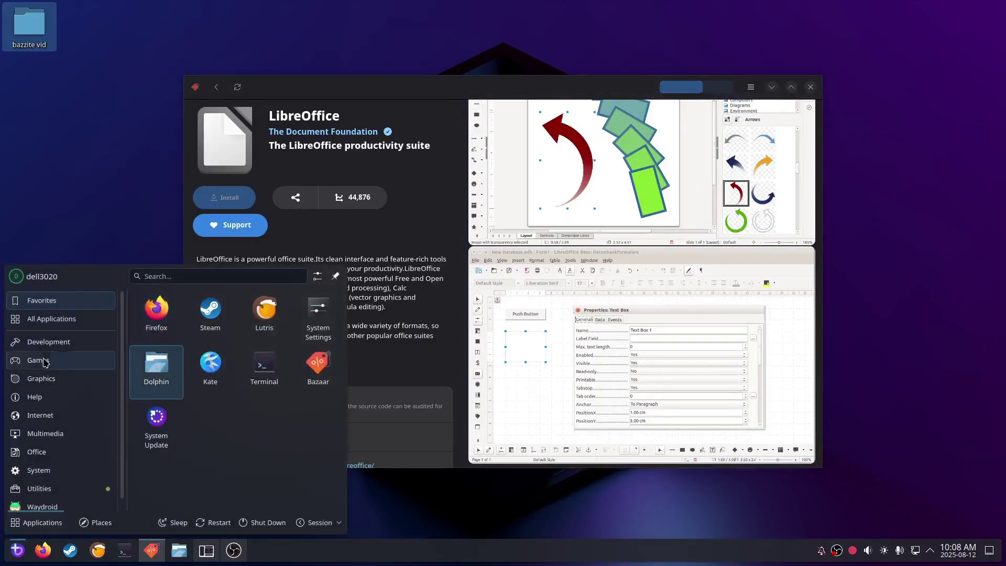
{"action": "left_click", "coordinate": [46, 342]}
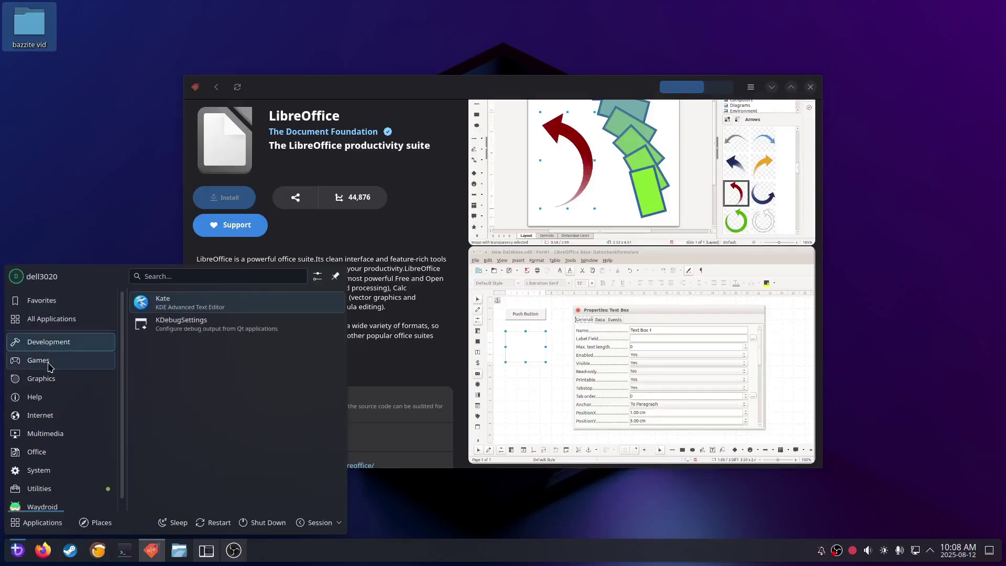
{"action": "left_click", "coordinate": [54, 377]}
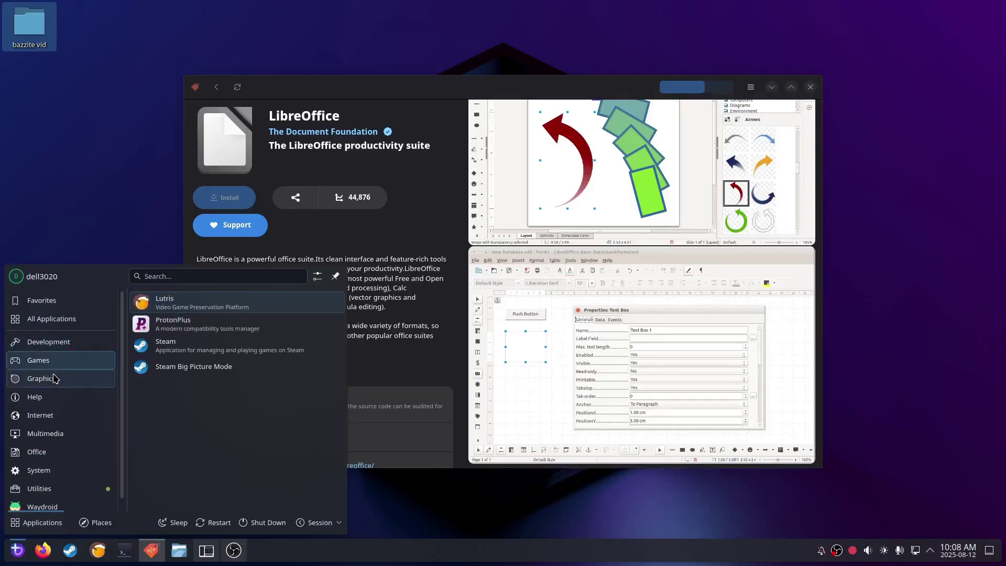
{"action": "left_click", "coordinate": [54, 415]}
{"action": "left_click", "coordinate": [54, 434]}
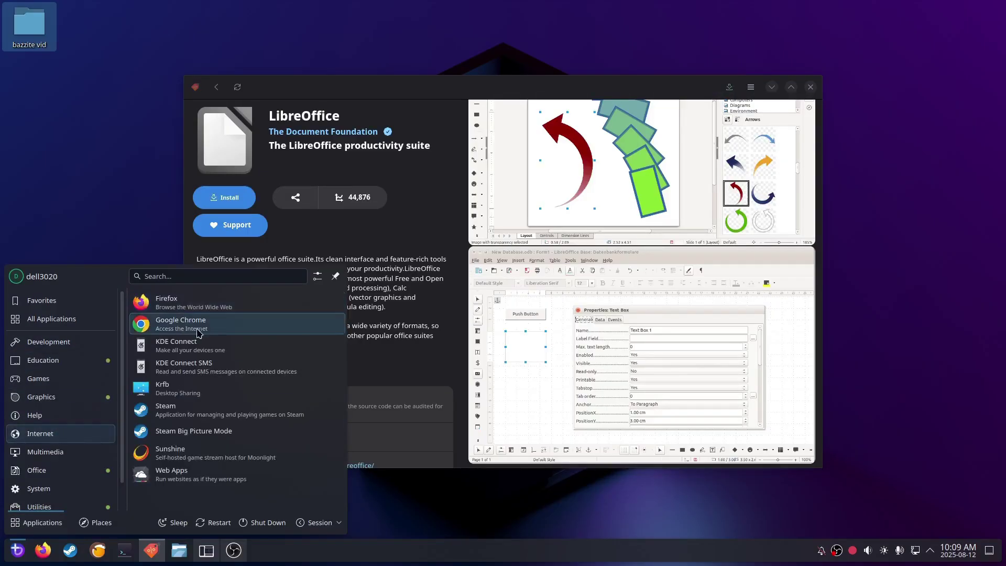
{"action": "left_click_drag", "start_coordinate": [212, 330], "coordinate": [45, 128]}
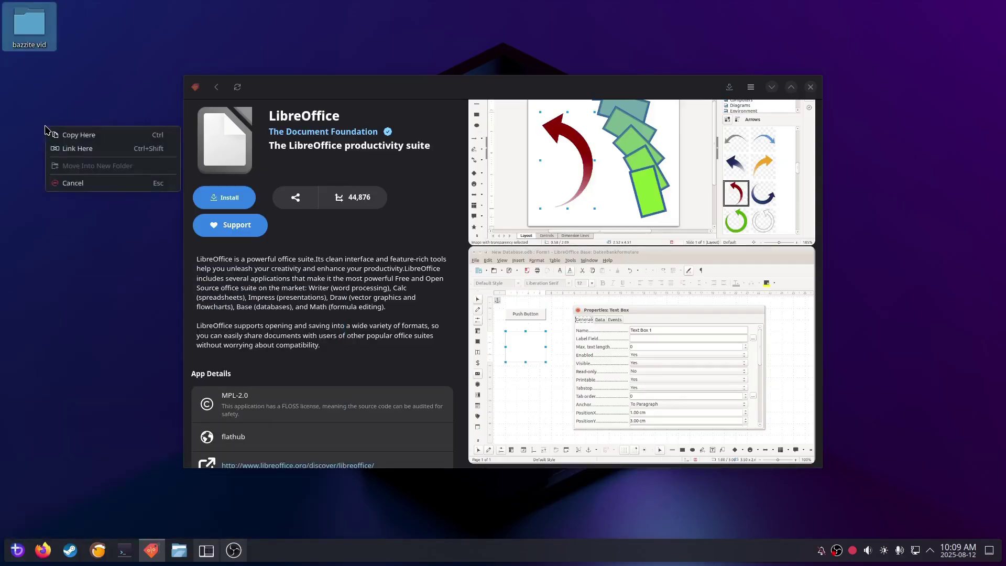
{"action": "left_click", "coordinate": [79, 149]}
Move the Chrome shortcut below the bazzite vid folder and verify it opens Chrome
{"action": "left_click_drag", "start_coordinate": [93, 17], "coordinate": [47, 93]}
{"action": "double_click", "coordinate": [36, 84]}
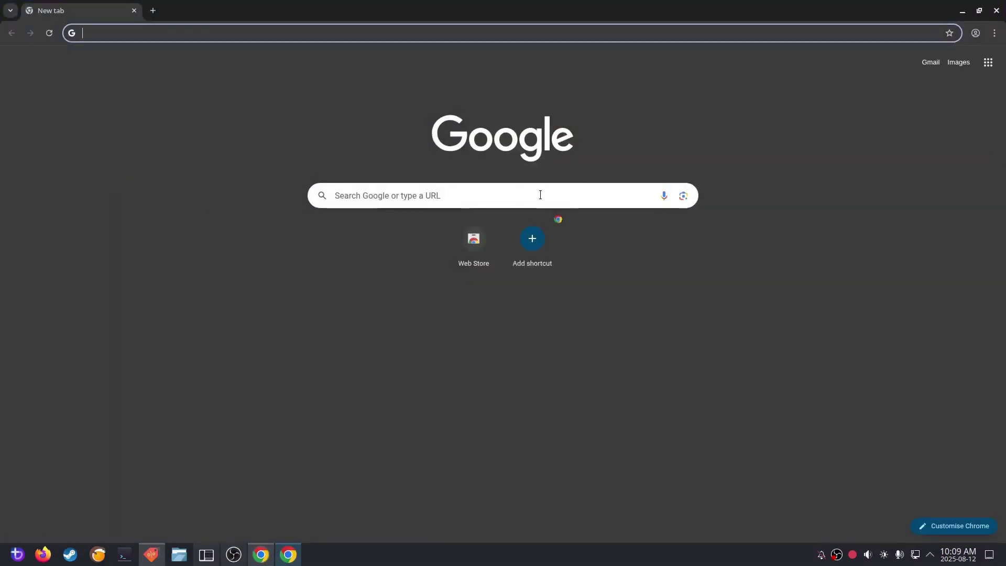
{"action": "left_click", "coordinate": [997, 9]}
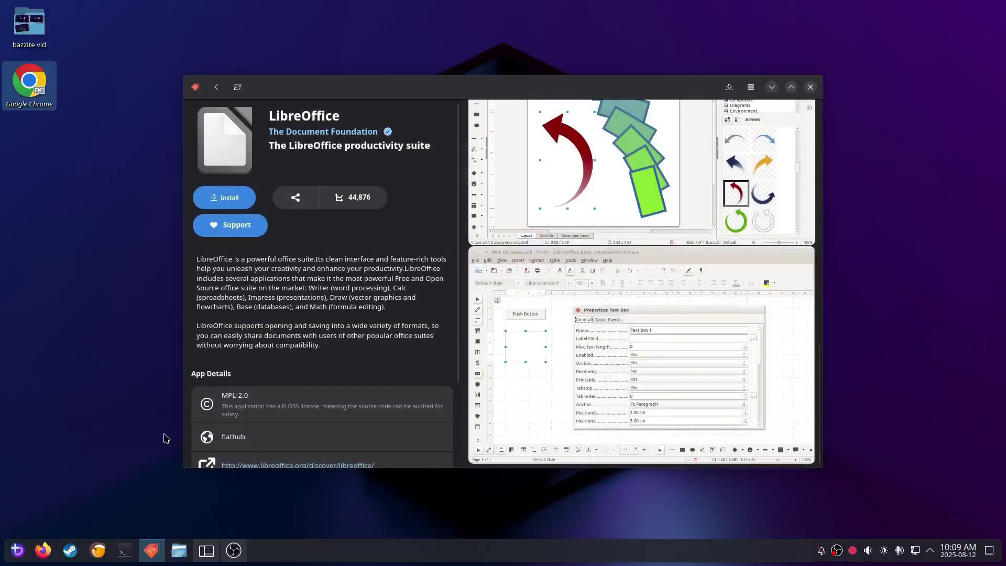
{"action": "left_click", "coordinate": [17, 555]}
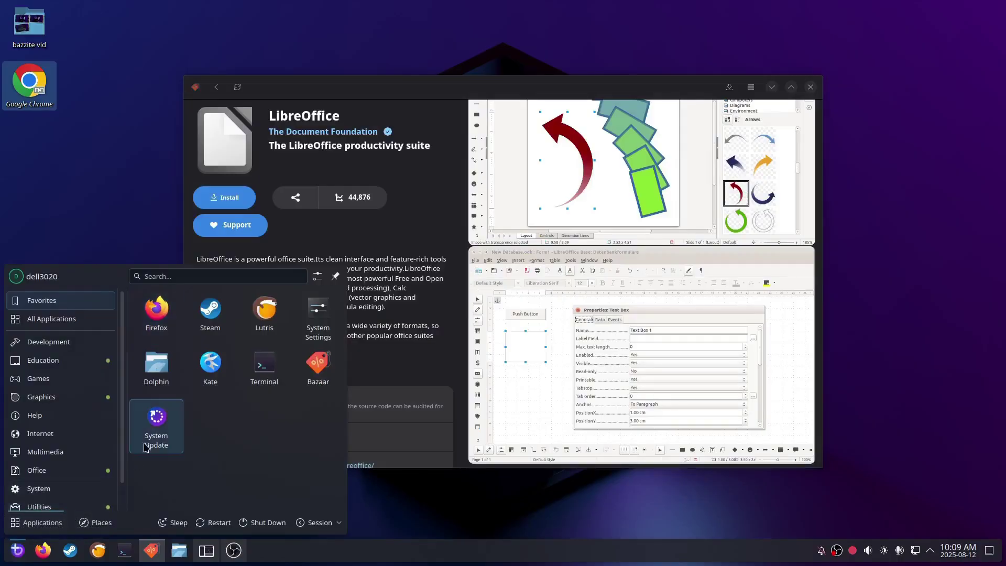
Run System Update, answer y to Topgrade's breaking-changes notice, and minimize the terminal
{"action": "left_click", "coordinate": [158, 421]}
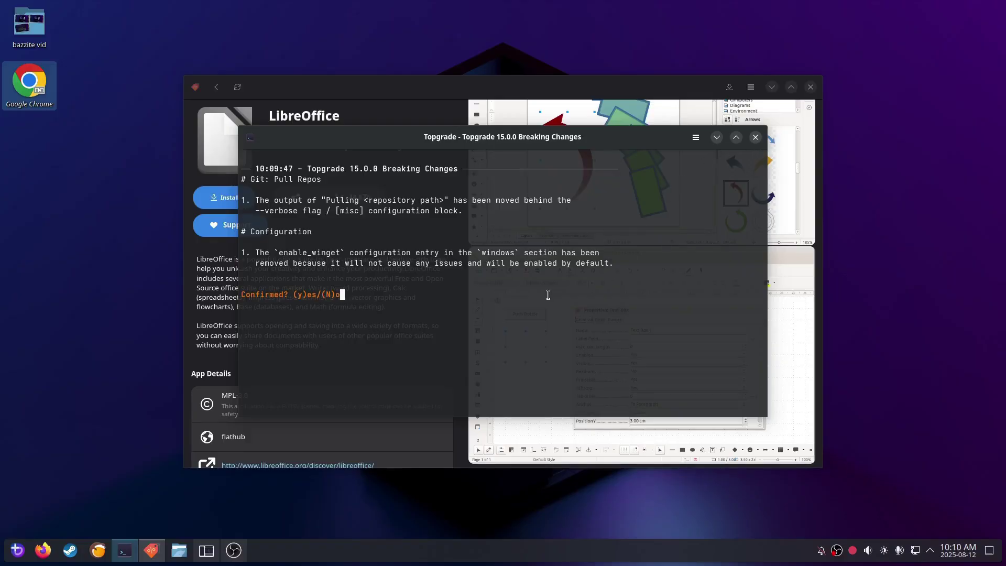
{"action": "key", "text": "y"}
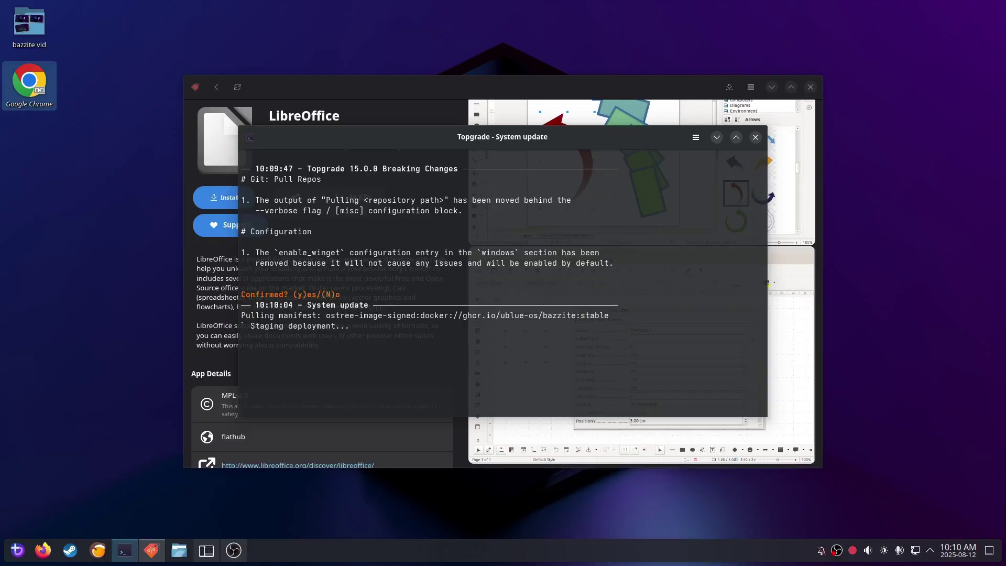
{"action": "left_click", "coordinate": [717, 137]}
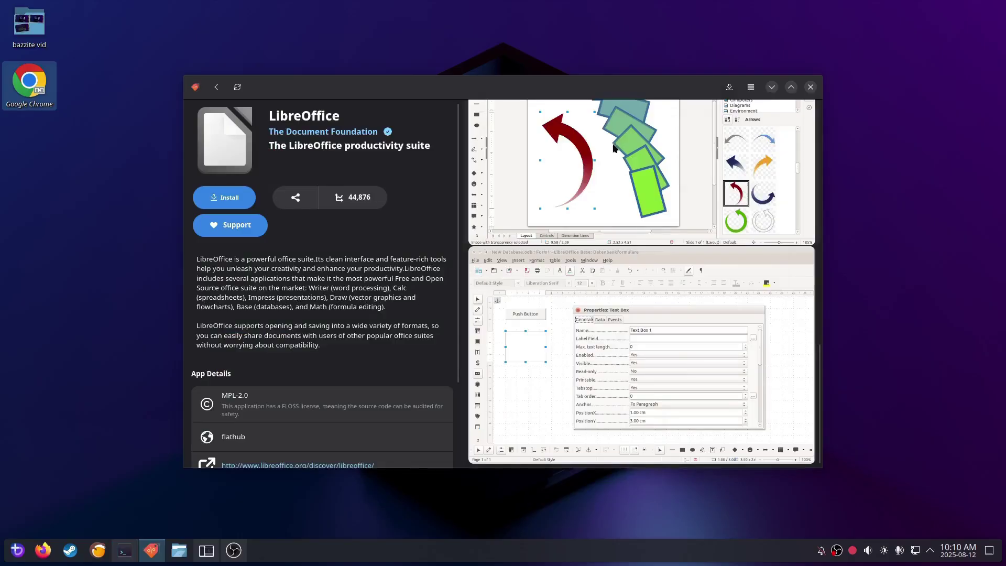
Open System Settings and browse its pages down past Power Management
{"action": "left_click", "coordinate": [17, 550]}
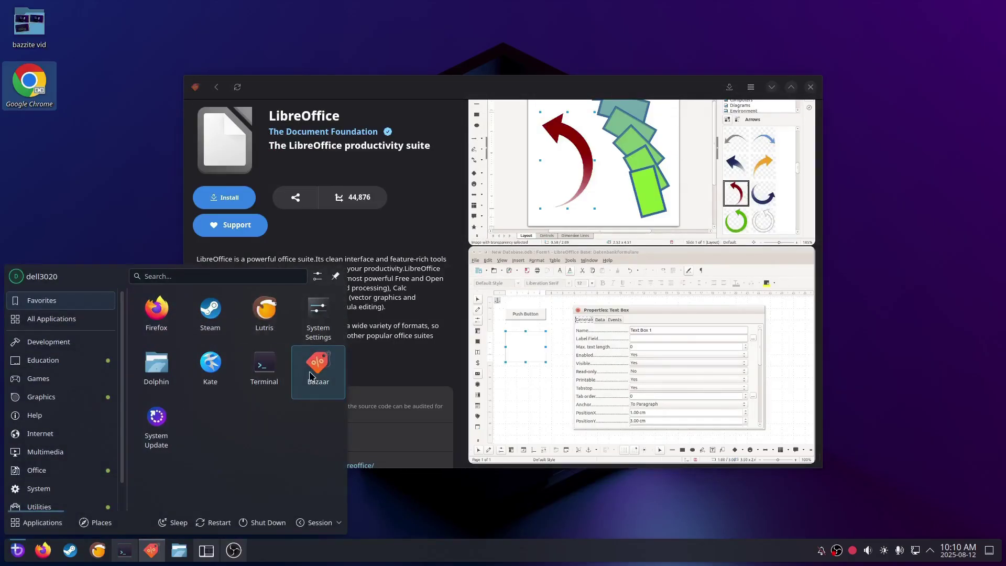
{"action": "left_click", "coordinate": [320, 316]}
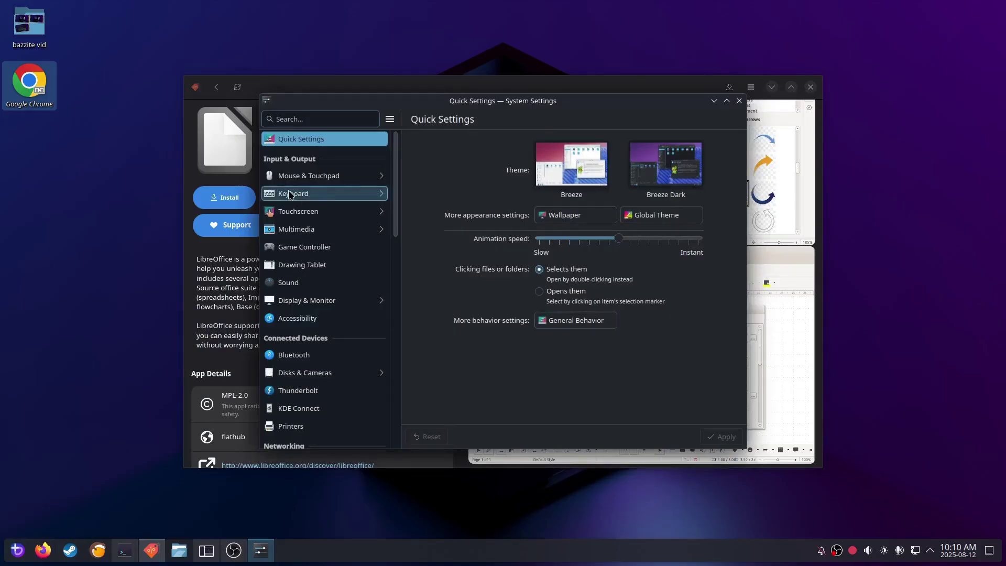
{"action": "left_click", "coordinate": [316, 250]}
{"action": "left_click", "coordinate": [316, 300]}
{"action": "scroll", "coordinate": [317, 366], "scroll_direction": "down", "scroll_amount": 5}
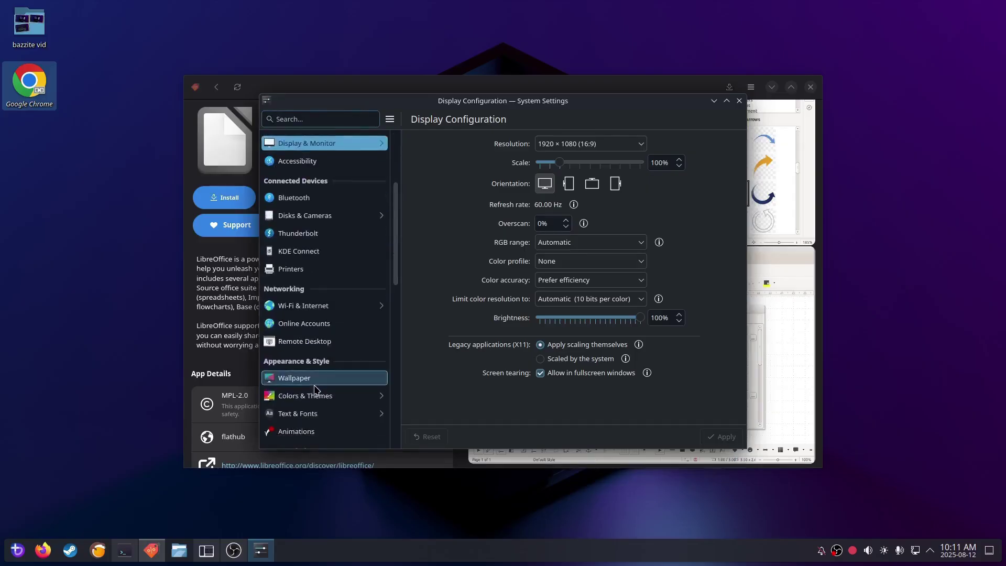
{"action": "scroll", "coordinate": [319, 388], "scroll_direction": "down", "scroll_amount": 3}
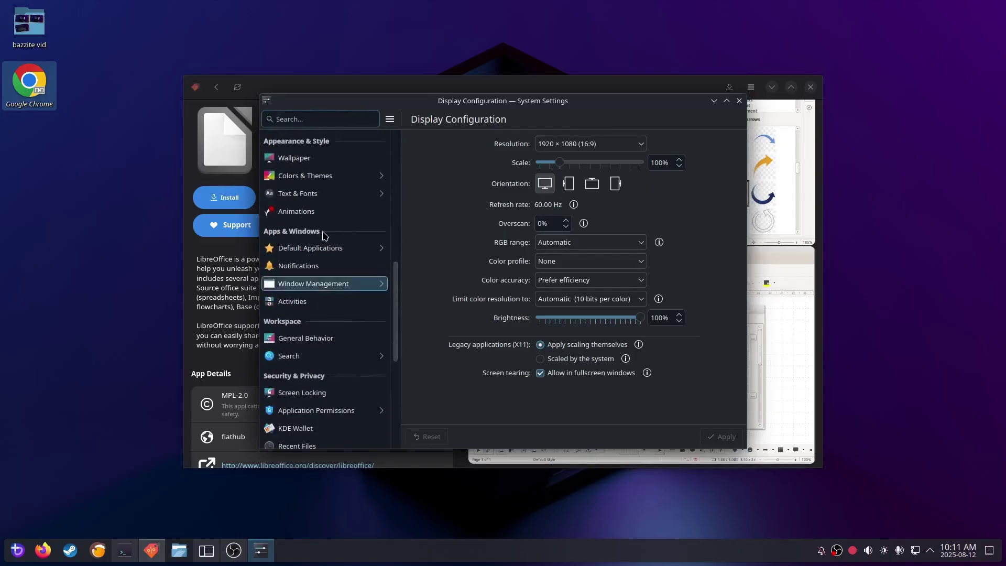
{"action": "scroll", "coordinate": [320, 340], "scroll_direction": "down", "scroll_amount": 8}
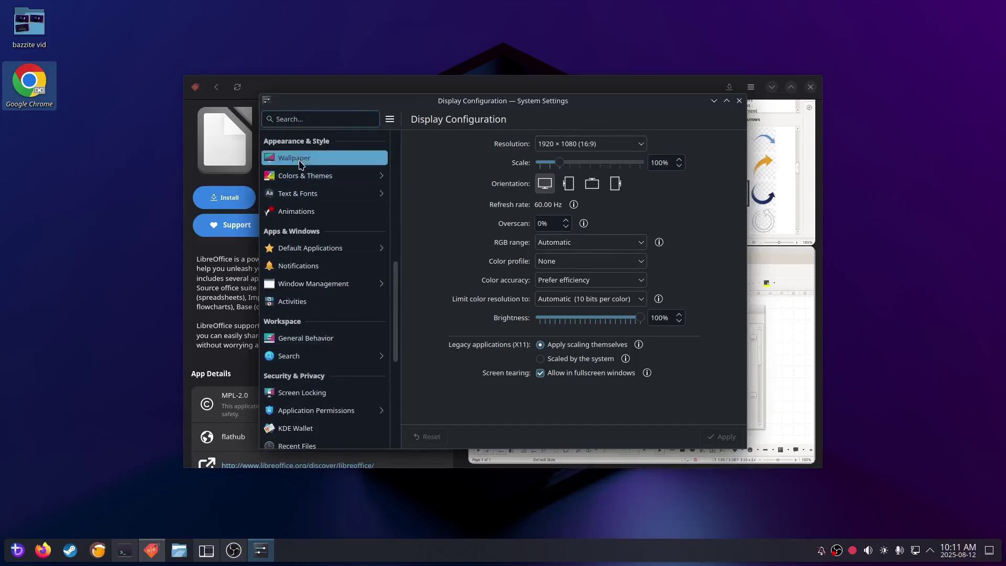
{"action": "left_click", "coordinate": [311, 359]}
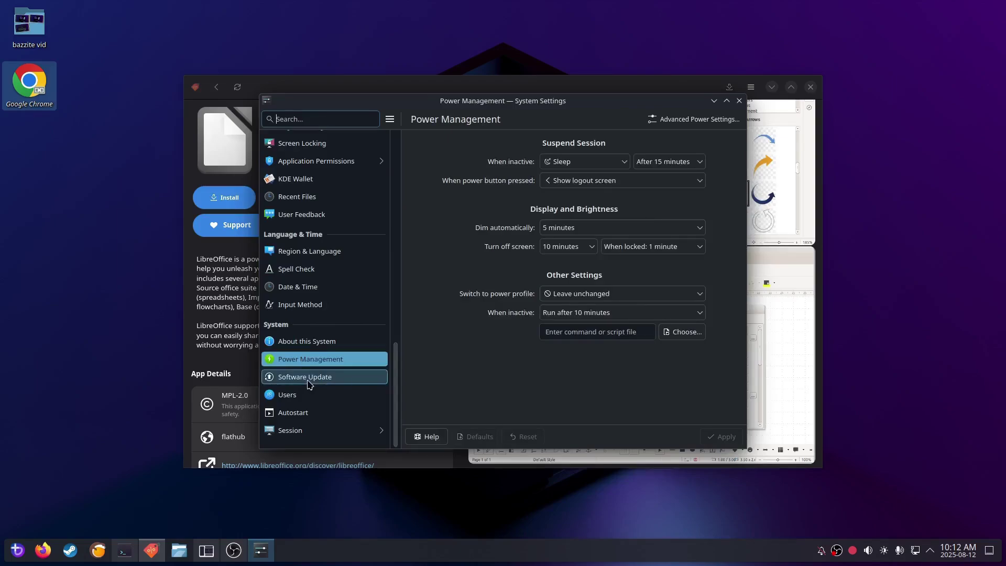
Set Software Update to Automatically with a Daily frequency and apply it
{"action": "left_click", "coordinate": [310, 383]}
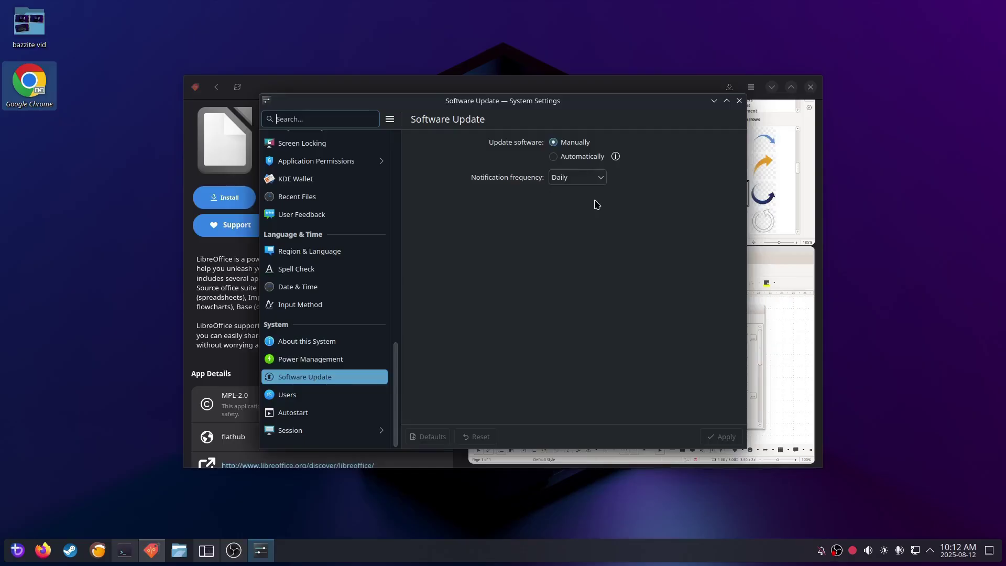
{"action": "mouse_move", "coordinate": [616, 158]}
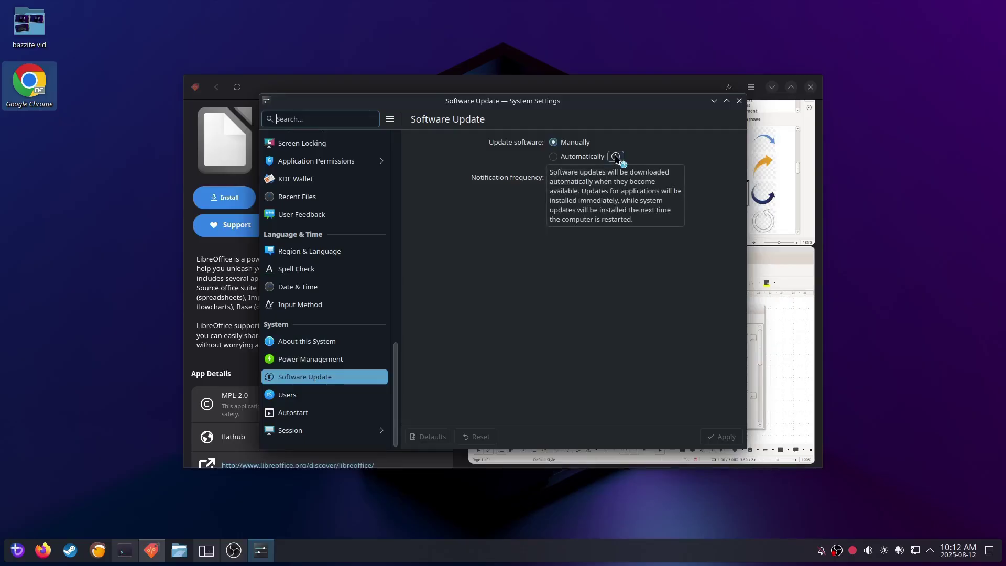
{"action": "left_click", "coordinate": [554, 157]}
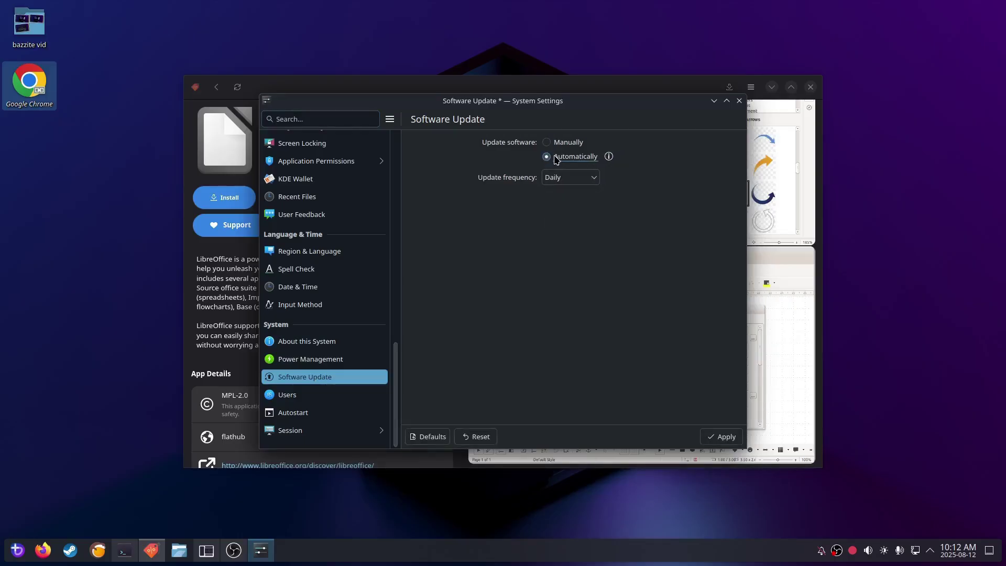
{"action": "left_click", "coordinate": [570, 177]}
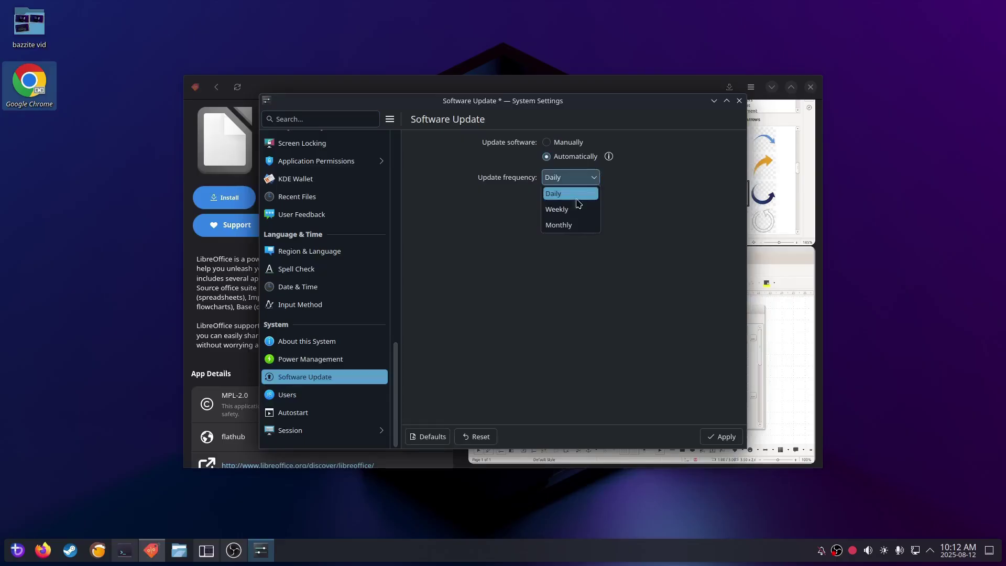
{"action": "left_click", "coordinate": [570, 207]}
{"action": "left_click", "coordinate": [580, 178]}
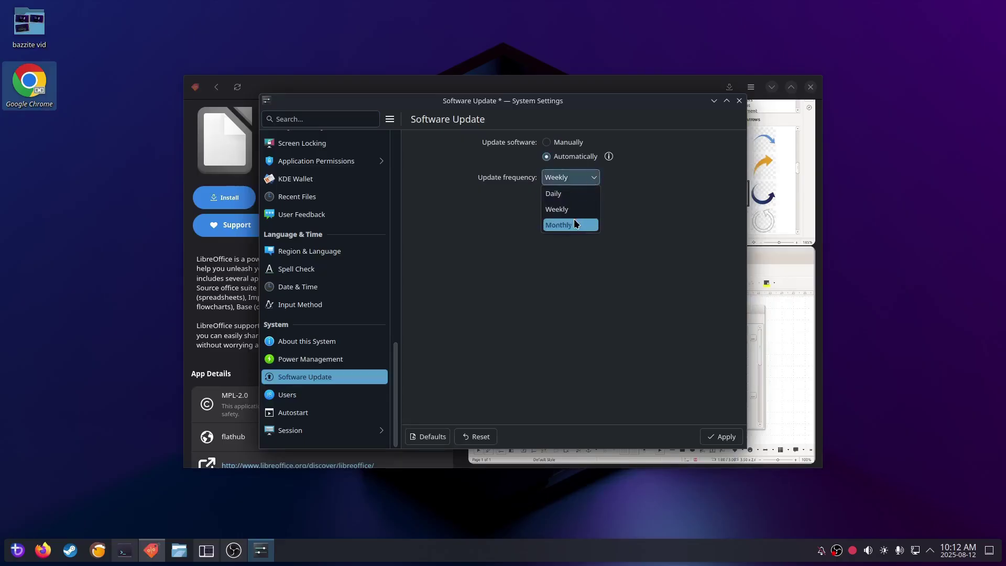
{"action": "left_click", "coordinate": [569, 194]}
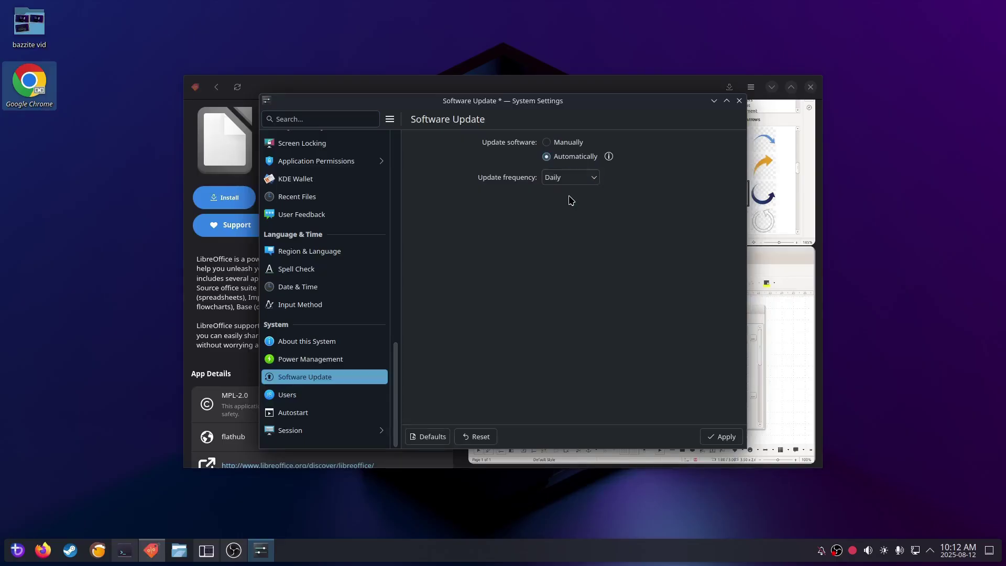
{"action": "left_click", "coordinate": [723, 439]}
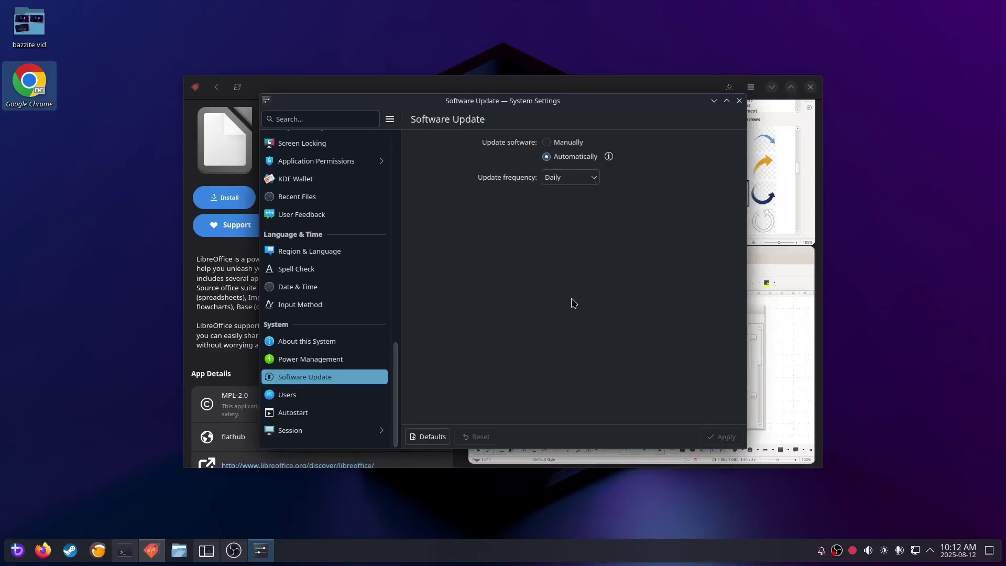
{"action": "left_click", "coordinate": [207, 550]}
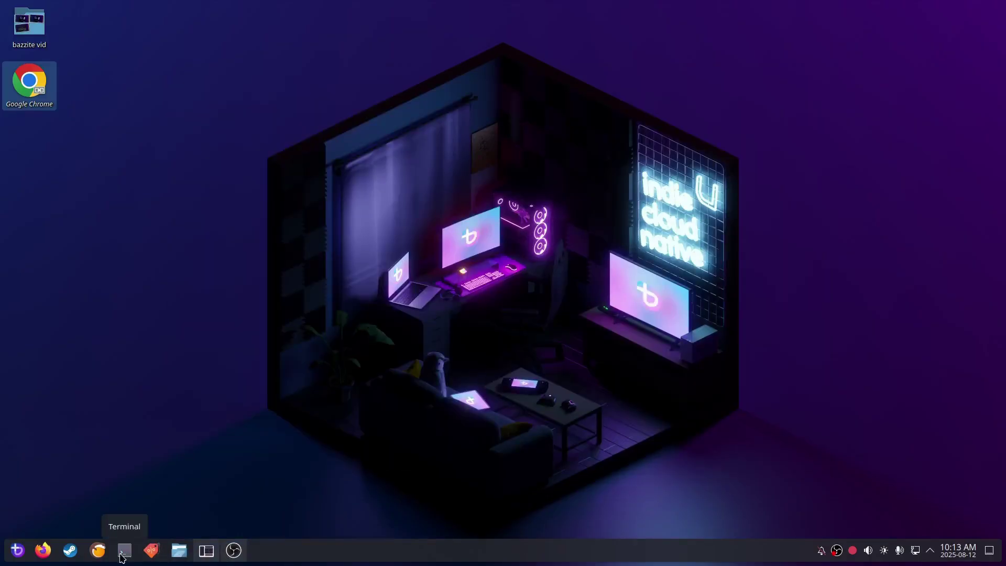
Launch Steam Big Picture Mode from the launcher's Games apps
{"action": "left_click", "coordinate": [17, 551]}
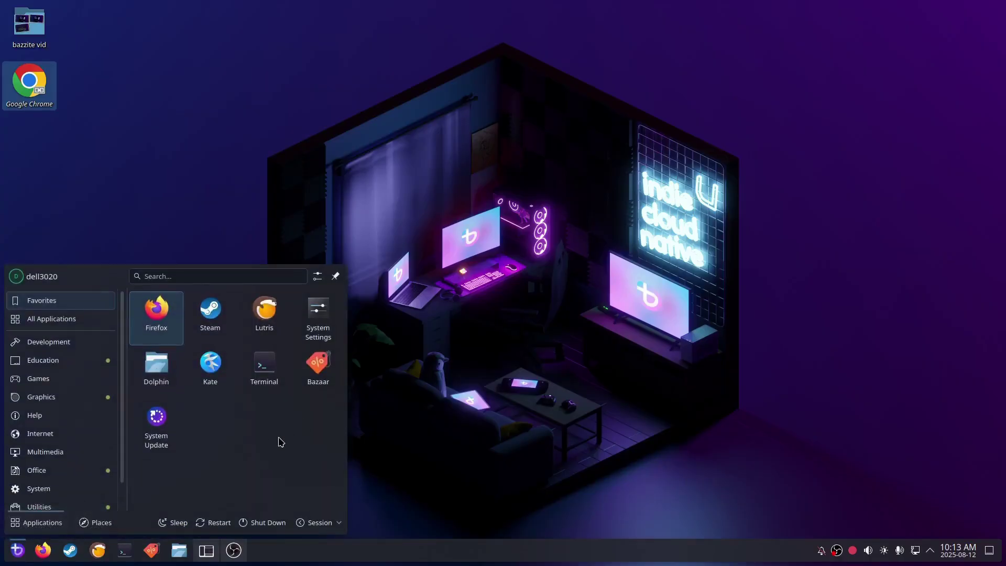
{"action": "scroll", "coordinate": [84, 476], "scroll_direction": "down", "scroll_amount": 1}
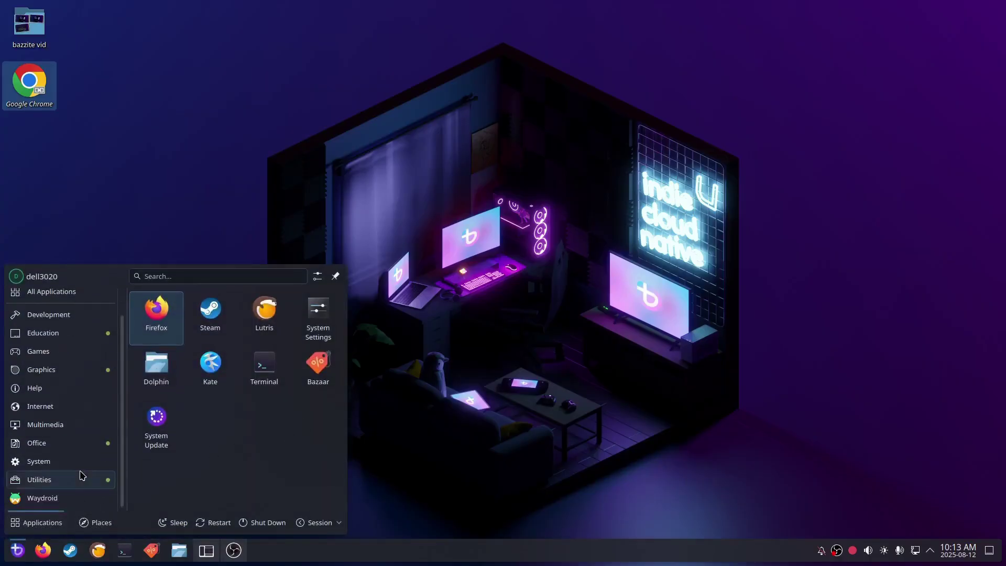
{"action": "mouse_move", "coordinate": [57, 361]}
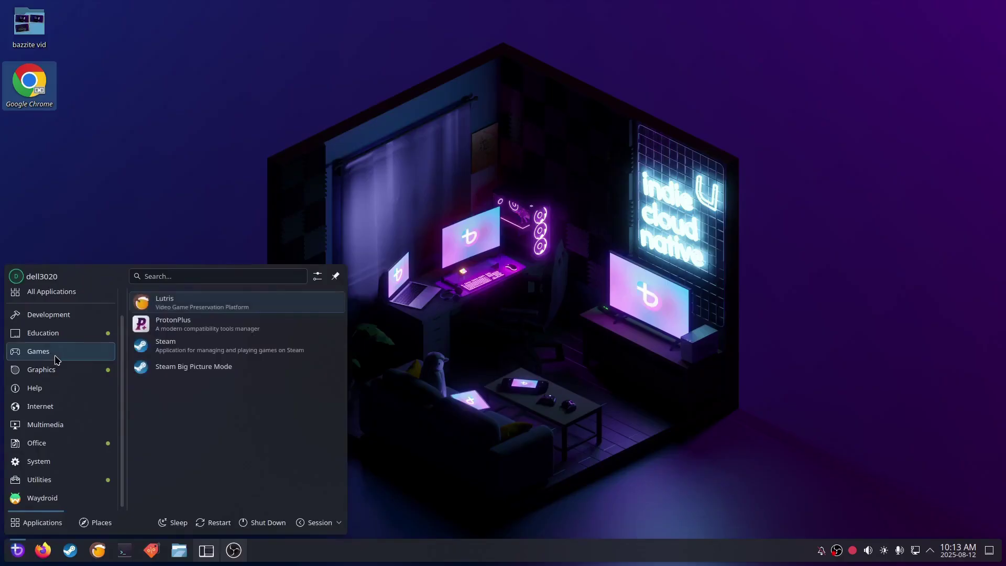
{"action": "left_click", "coordinate": [178, 371]}
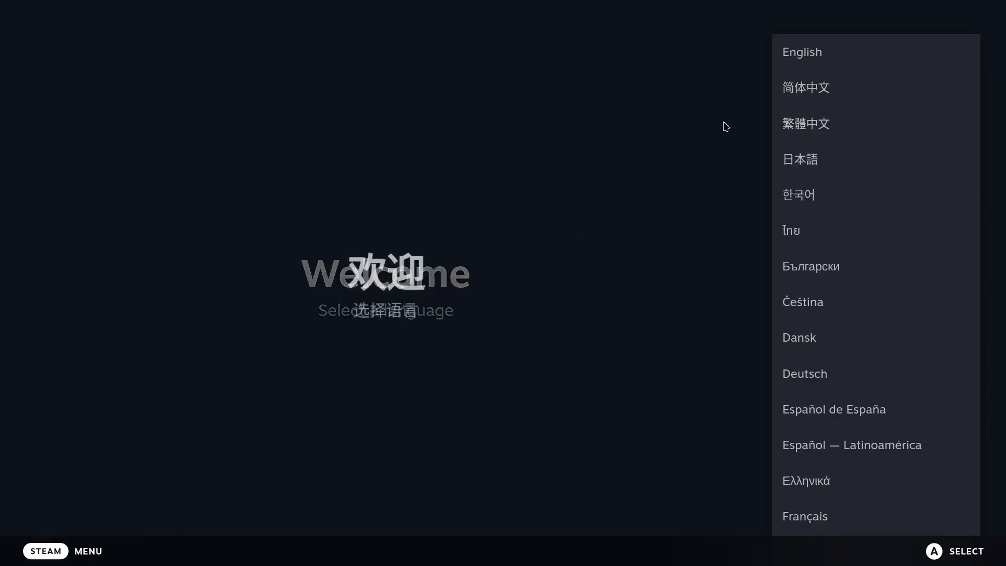
Choose English and Hawaiian Standard Time in Steam setup, then exit Steam and confirm
{"action": "left_click", "coordinate": [816, 55]}
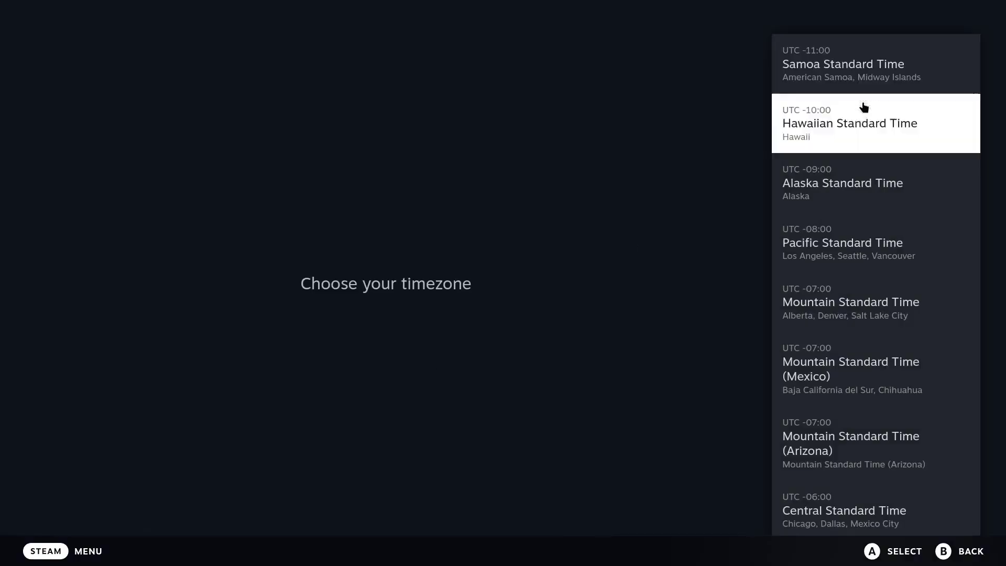
{"action": "left_click", "coordinate": [863, 123]}
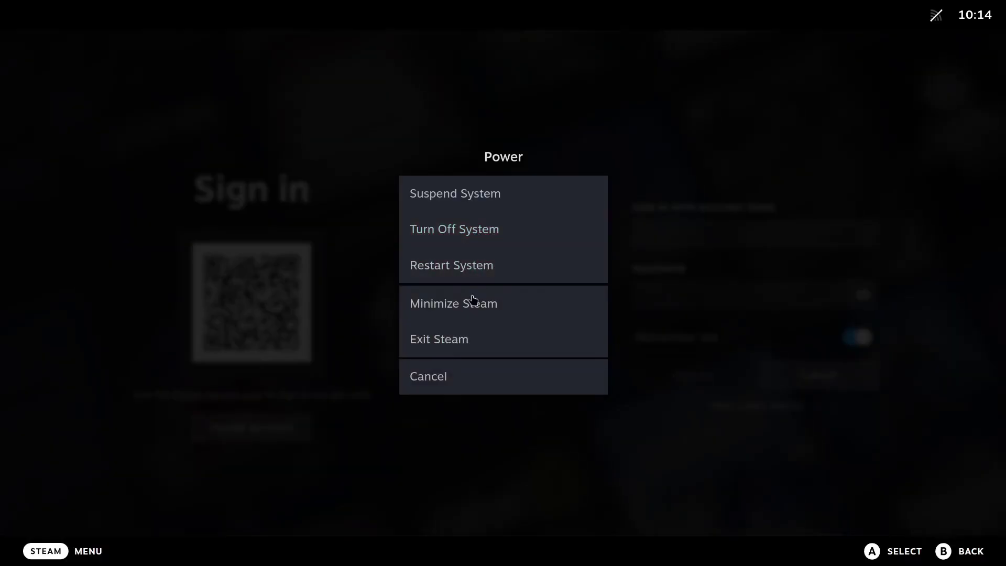
{"action": "left_click", "coordinate": [457, 348]}
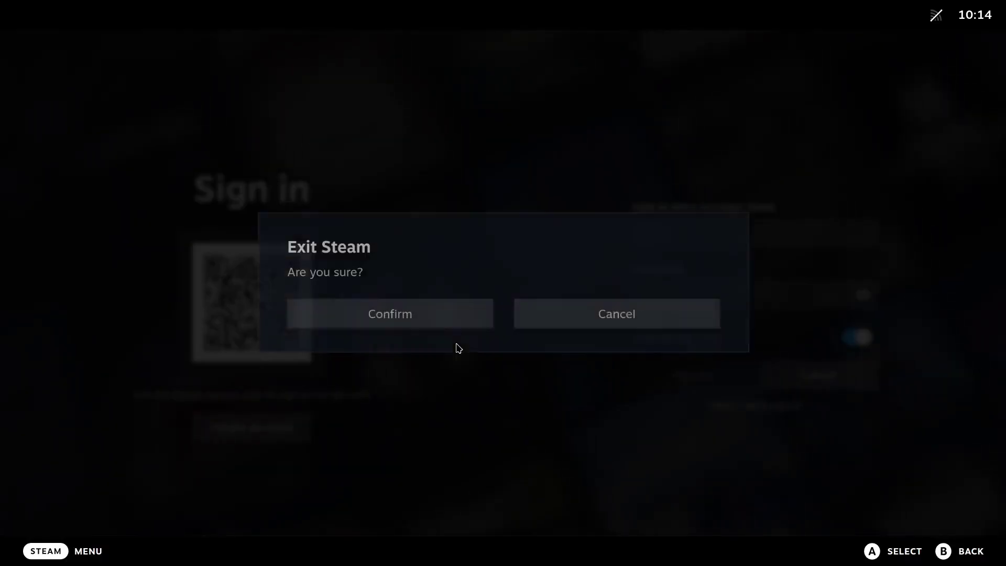
{"action": "left_click", "coordinate": [405, 321]}
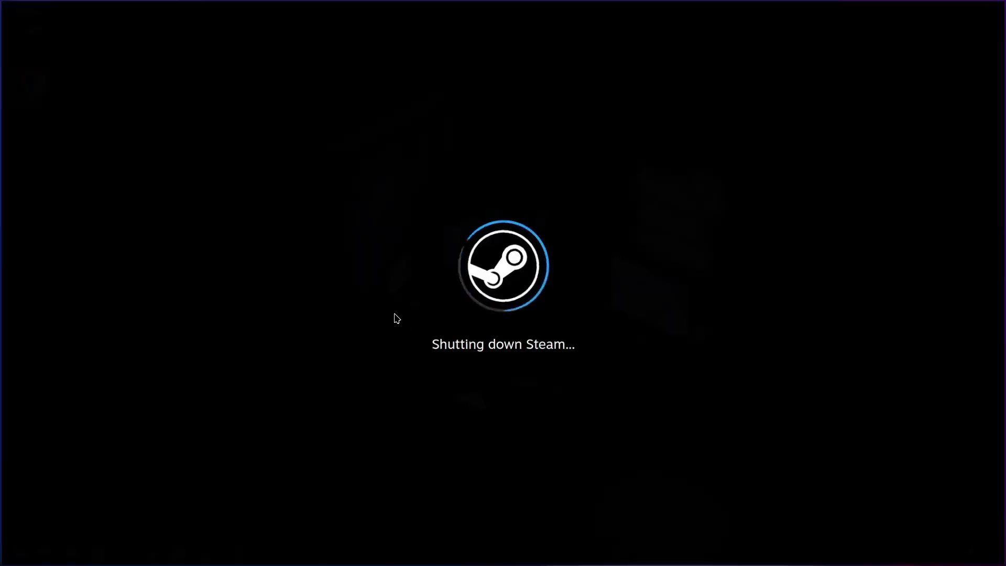